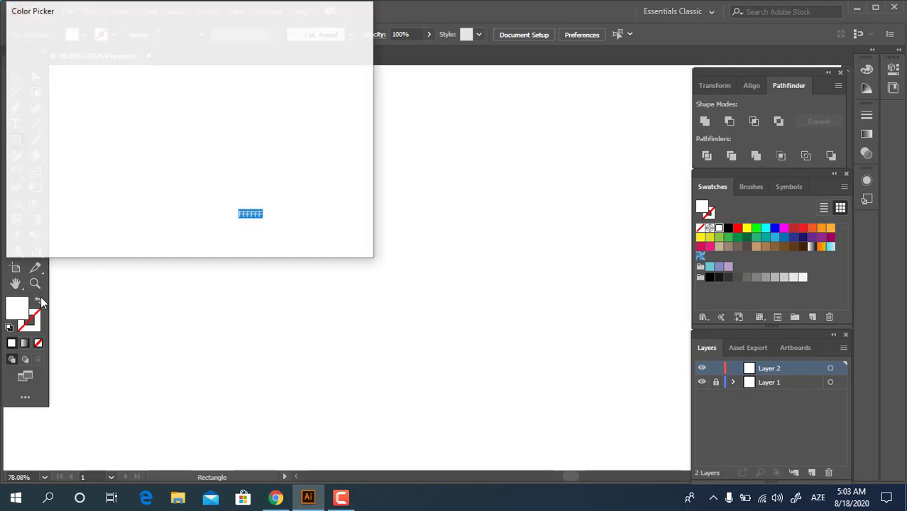
Draw a large #EF4848 red rectangle for the book cover.
drag(121, 58, 139, 54)
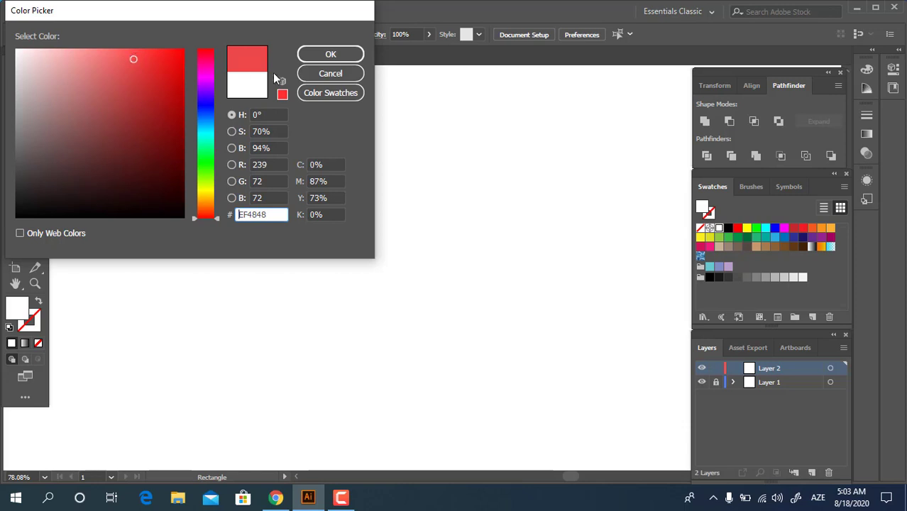
click(331, 55)
drag(143, 103, 504, 357)
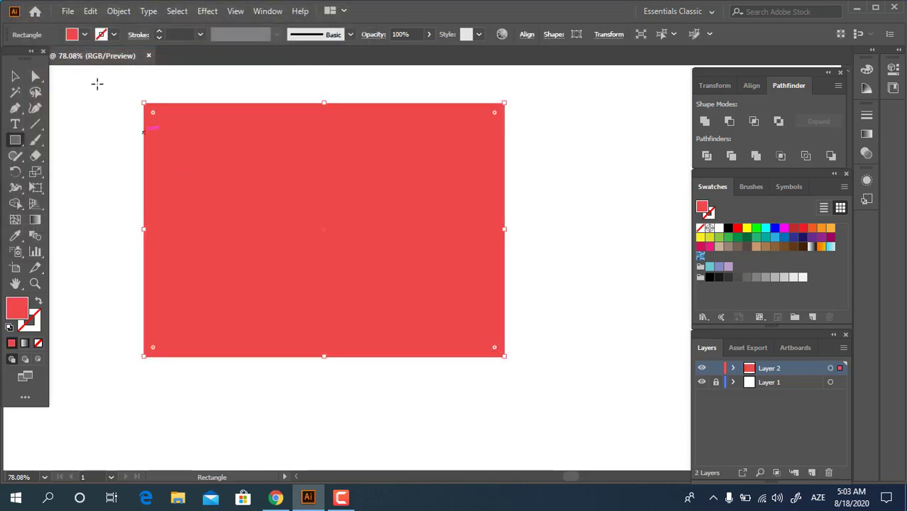
click(15, 76)
Centre the red cover rectangle on the artboard with the Align buttons.
click(587, 35)
click(628, 34)
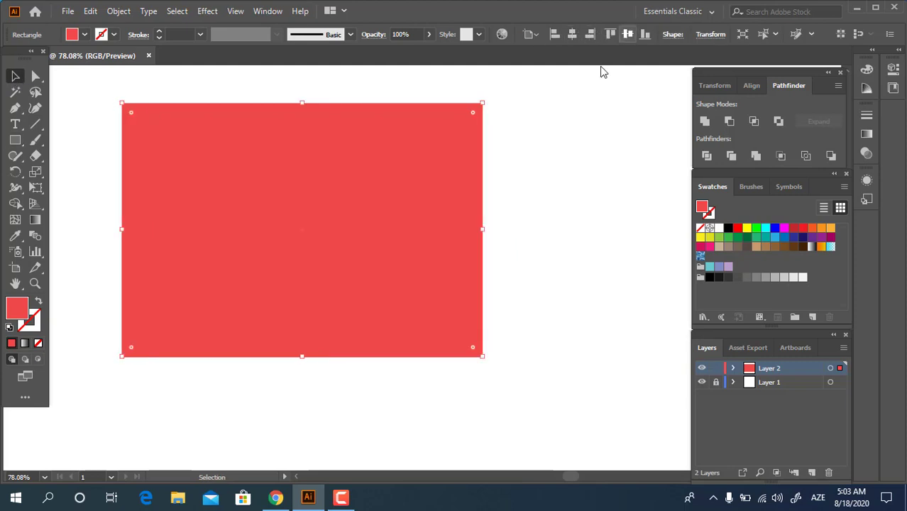
drag(382, 255, 452, 249)
click(599, 321)
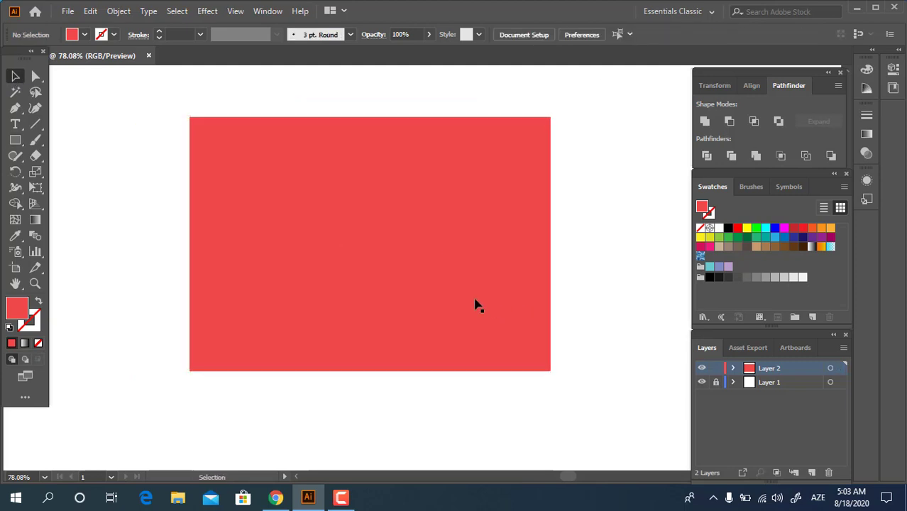
Duplicate the cover with Paste in Front and shift the copy up about 21 px.
key(ctrl+a)
click(90, 11)
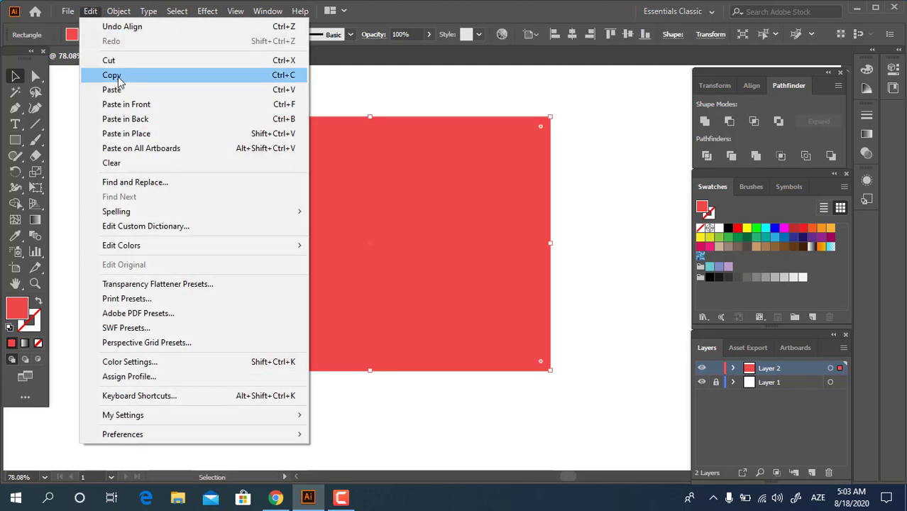
click(113, 75)
click(91, 11)
click(190, 104)
drag(446, 265, 445, 250)
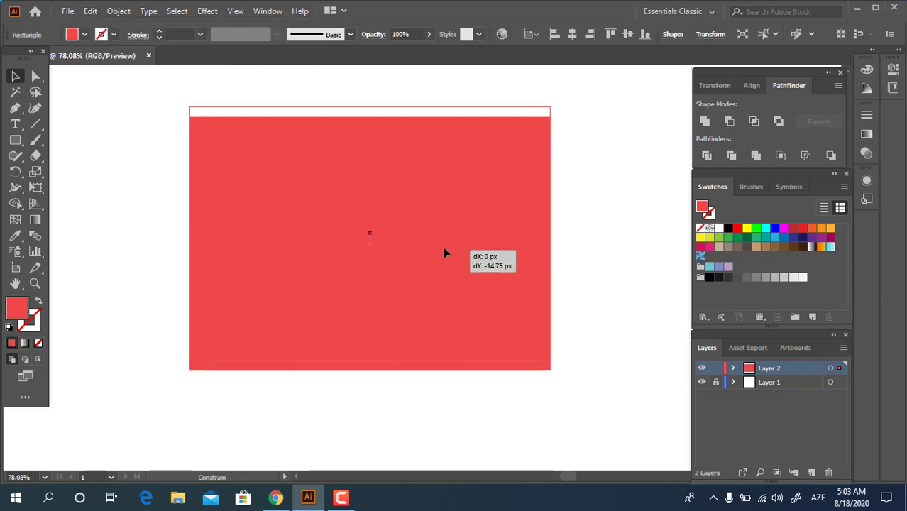
Fill the lower rectangle darker red #D63C3C so a thick bottom edge shows.
double_click(20, 317)
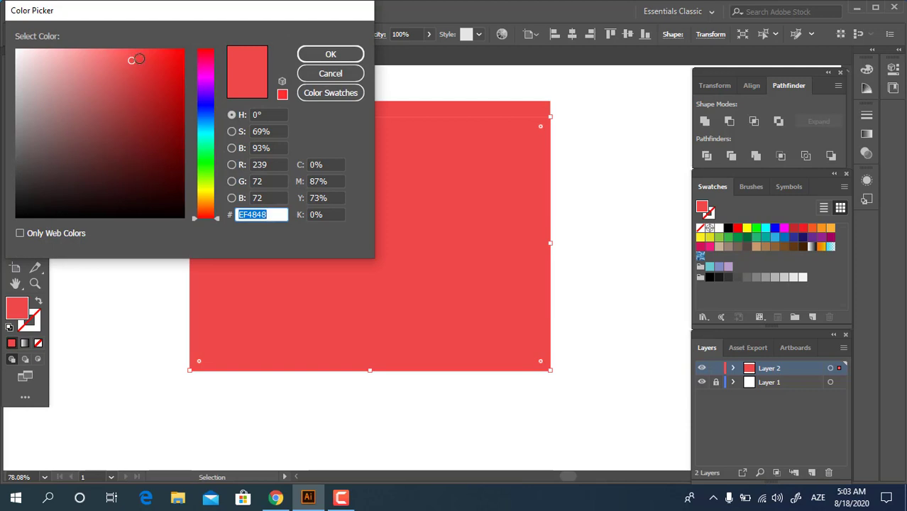
mouse_move(129, 61)
mouse_down()
mouse_move(117, 57)
mouse_move(126, 55)
mouse_move(134, 73)
mouse_up()
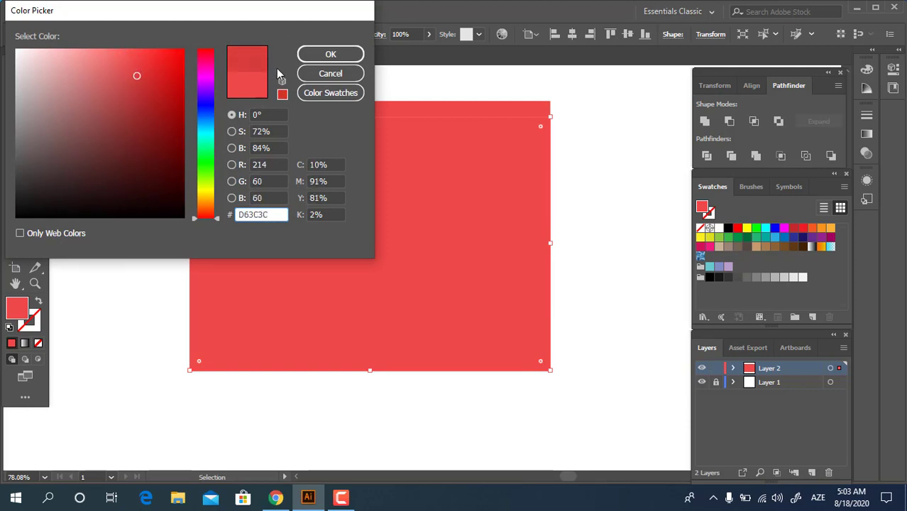
click(331, 54)
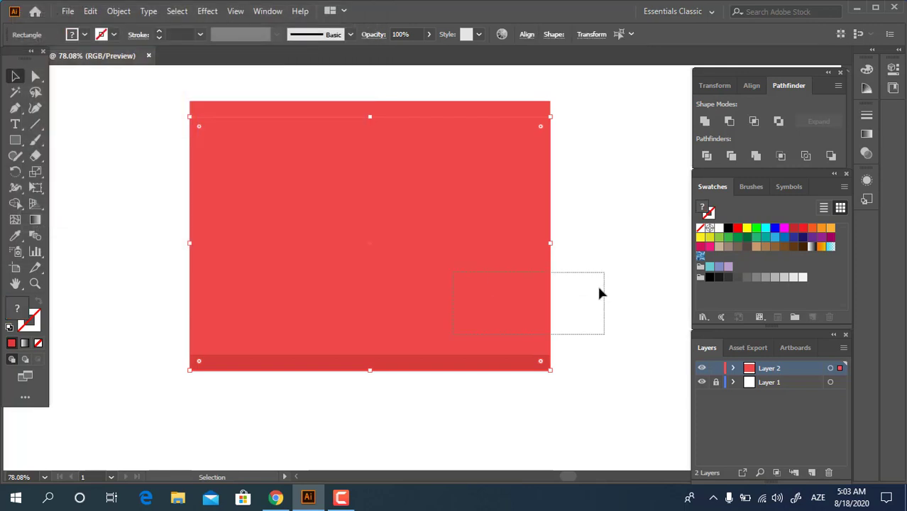
drag(465, 281, 595, 280)
click(578, 385)
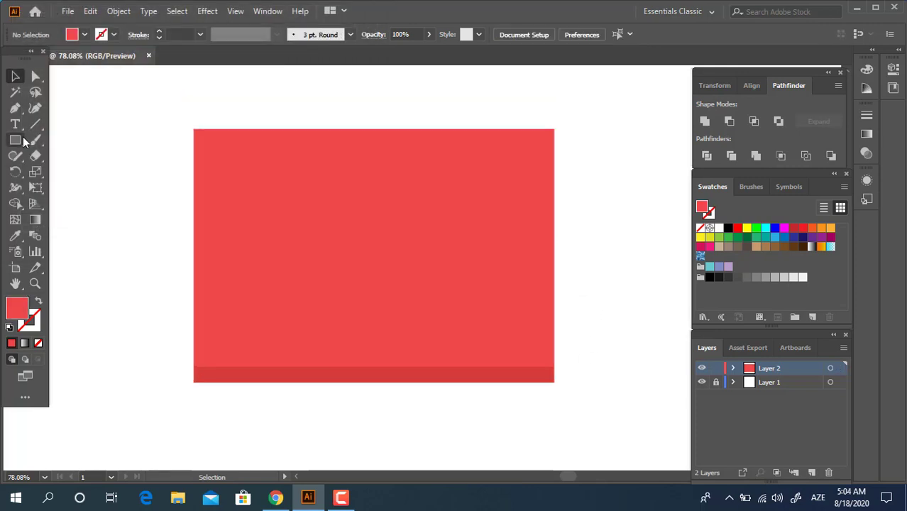
click(16, 140)
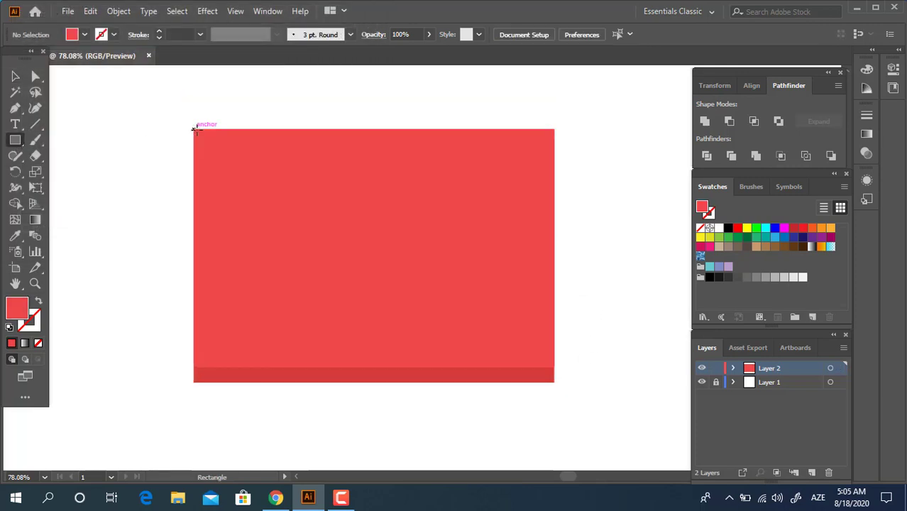
Draw the left page rectangle inside the cover with light grey-blue #CCE0E5 fill.
mouse_move(201, 128)
mouse_down()
mouse_move(351, 367)
mouse_move(375, 364)
mouse_up()
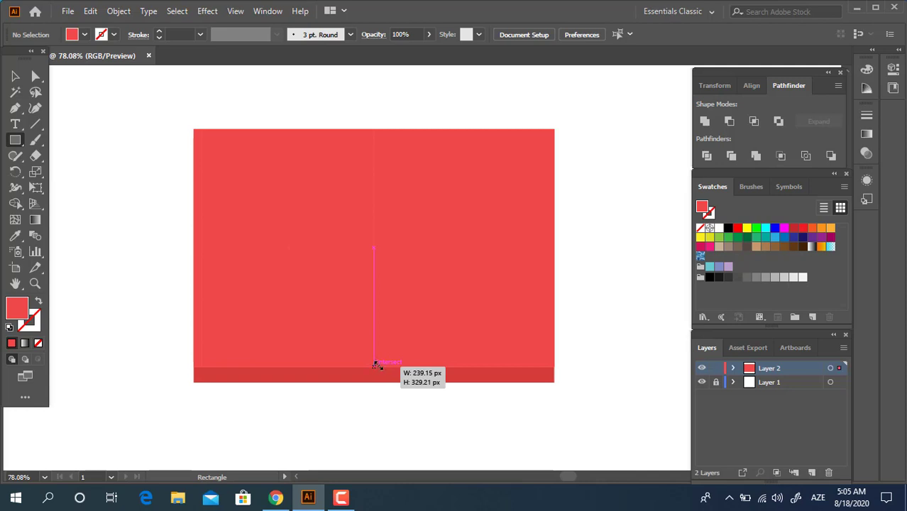
drag(375, 364, 374, 366)
double_click(27, 308)
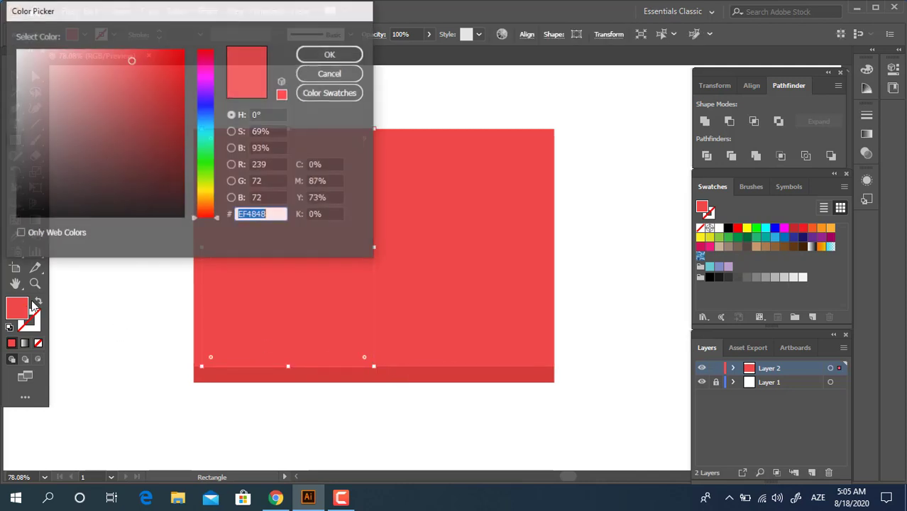
drag(208, 113, 211, 132)
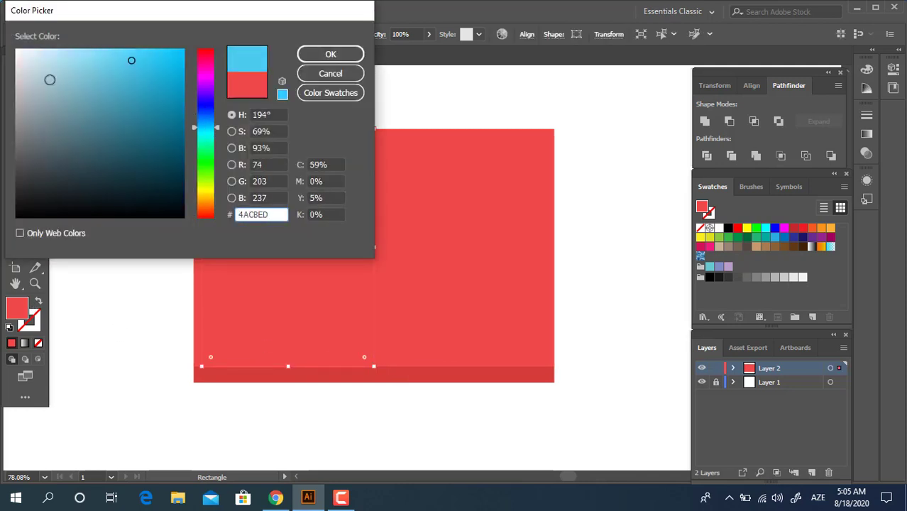
drag(49, 80, 36, 65)
click(333, 54)
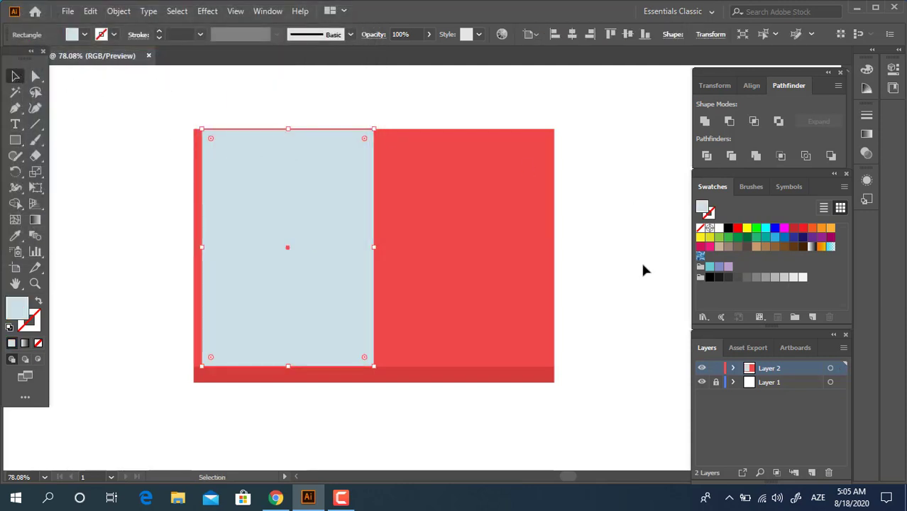
Lower the page's top edge slightly and Alt-drag a copy onto the right half.
click(643, 269)
click(298, 150)
drag(289, 130, 288, 134)
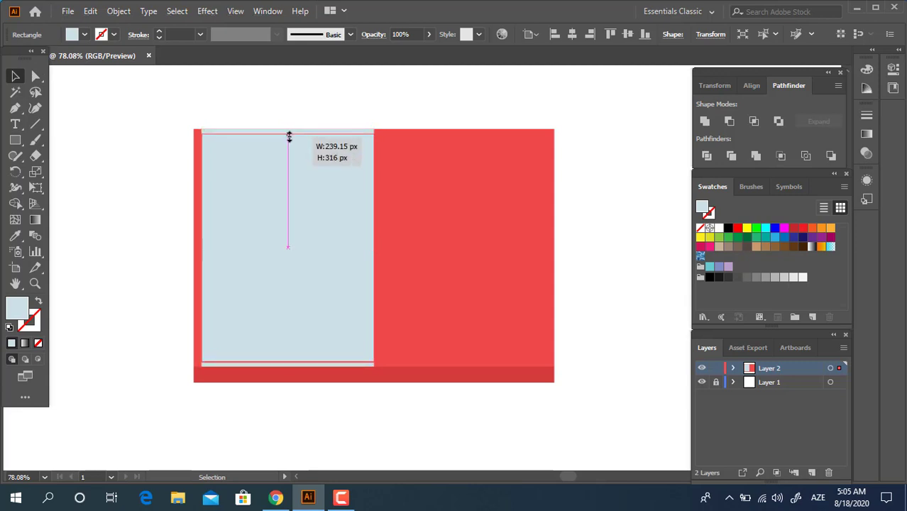
click(396, 434)
drag(307, 197, 480, 227)
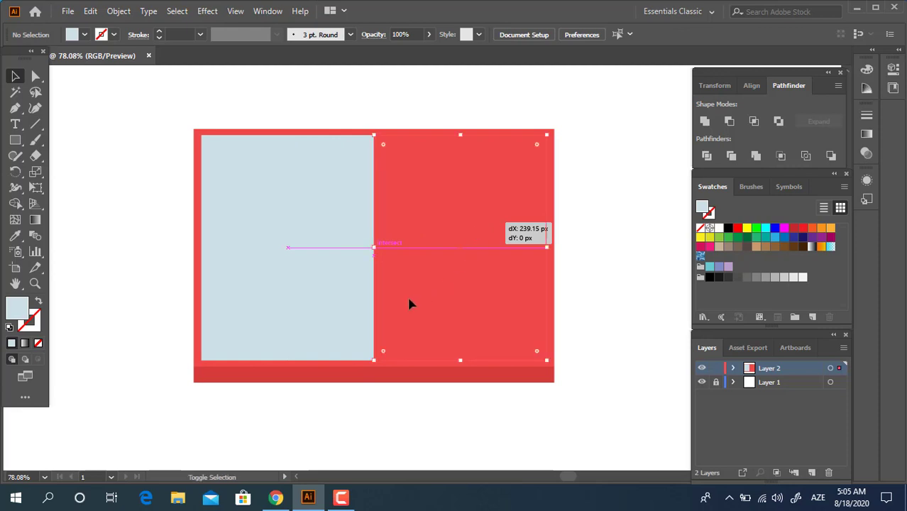
drag(480, 227, 480, 227)
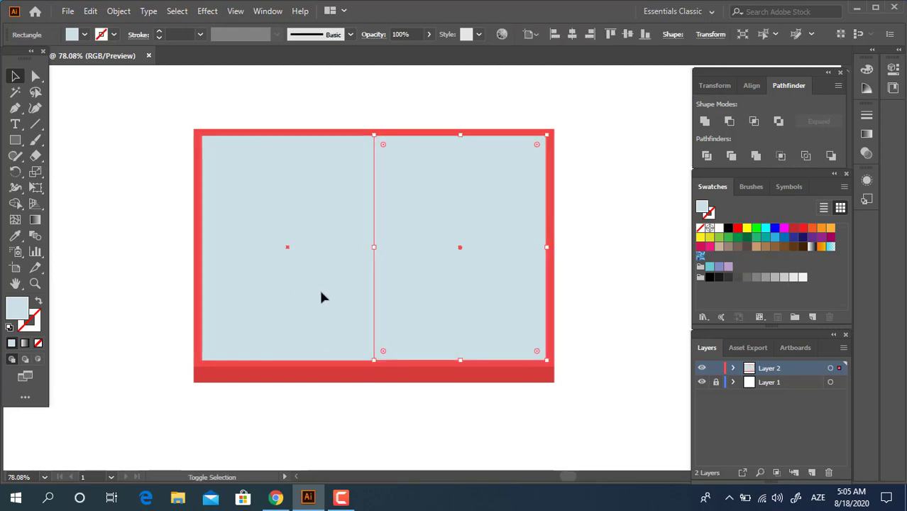
click(646, 356)
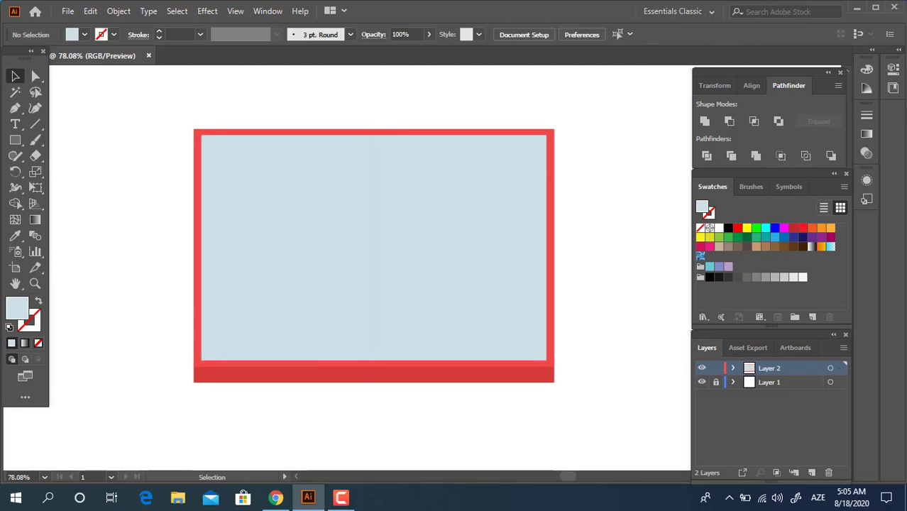
Place the right page beside the left one and group the two pages.
drag(490, 334, 600, 429)
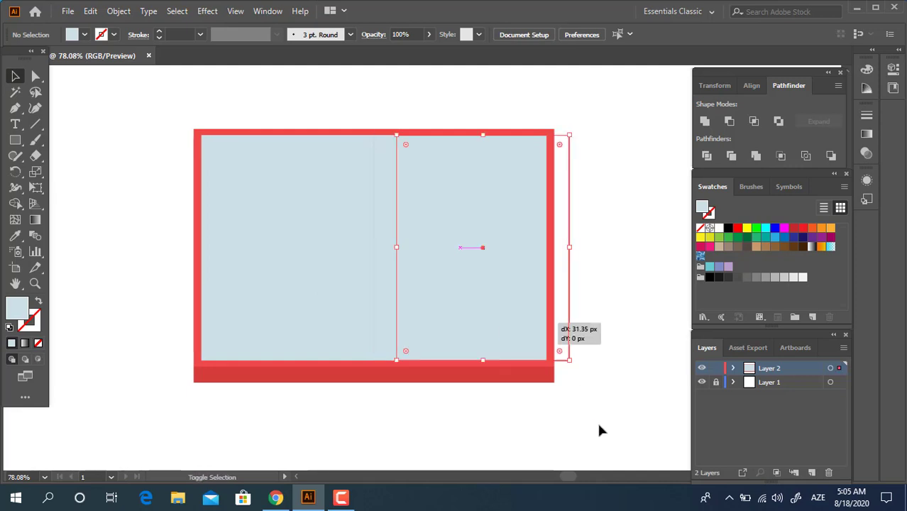
drag(495, 340, 463, 333)
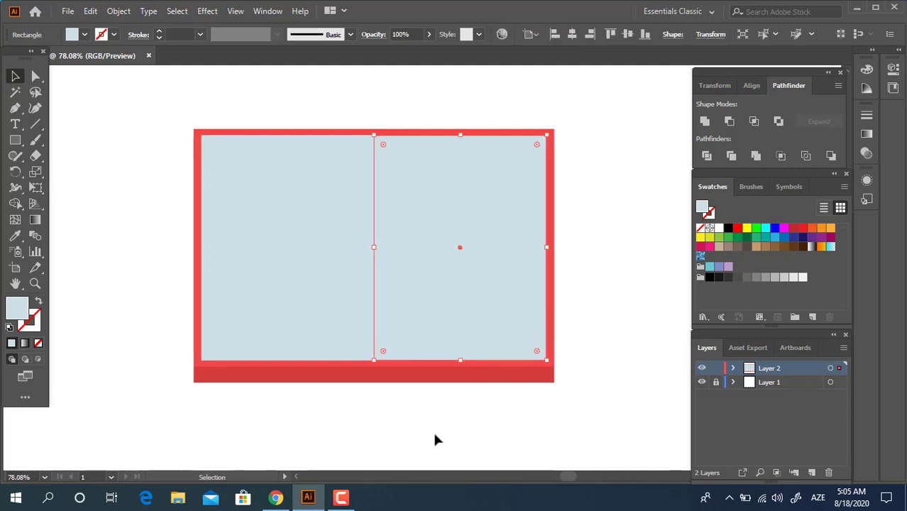
shift+click(334, 318)
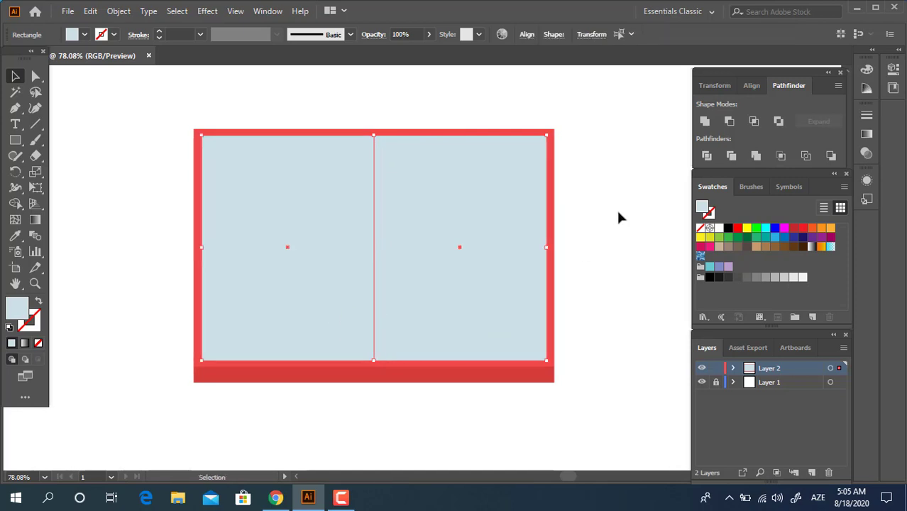
right_click(346, 195)
click(363, 272)
Select the whole book and nudge it down twice with Shift+Down.
drag(589, 420, 75, 207)
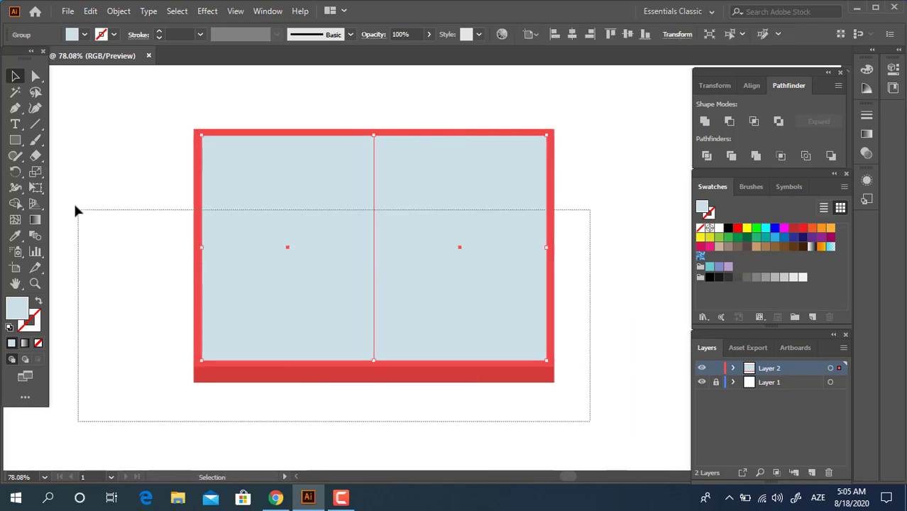
click(527, 34)
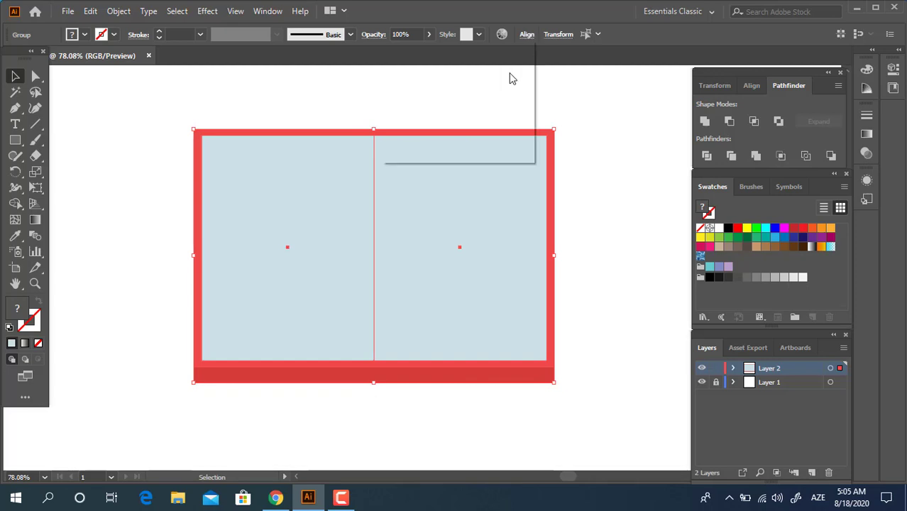
click(582, 284)
key(shift+Down)
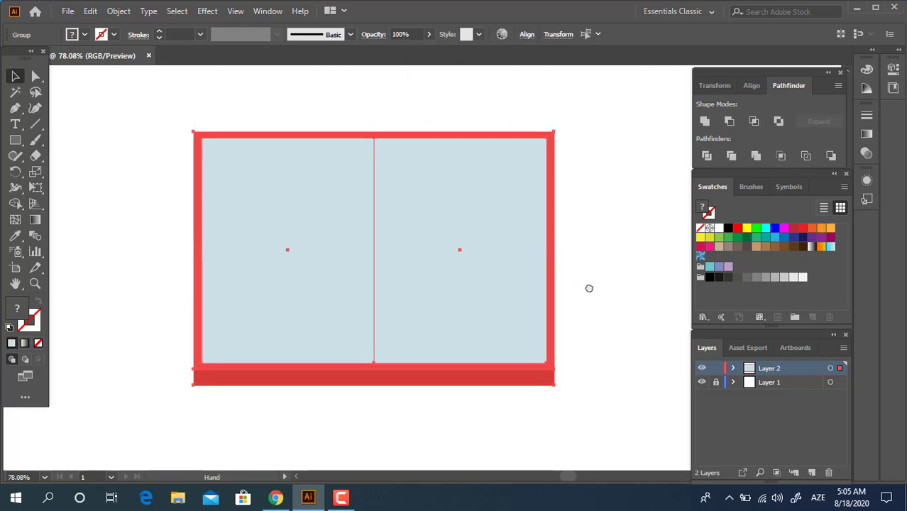
key(shift+Down)
key(shift+Down)
key(shift+Down)
click(615, 330)
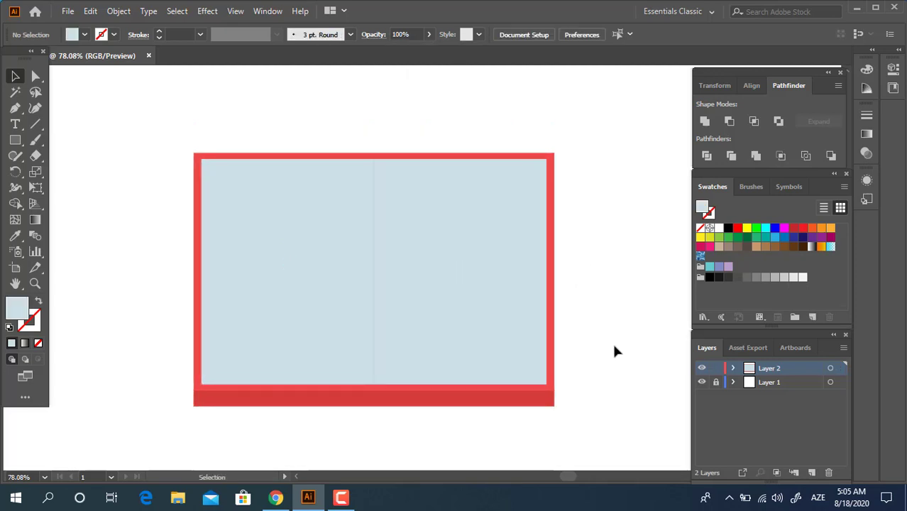
Reselect the pages group, checking its parts with Direct Selection.
click(496, 302)
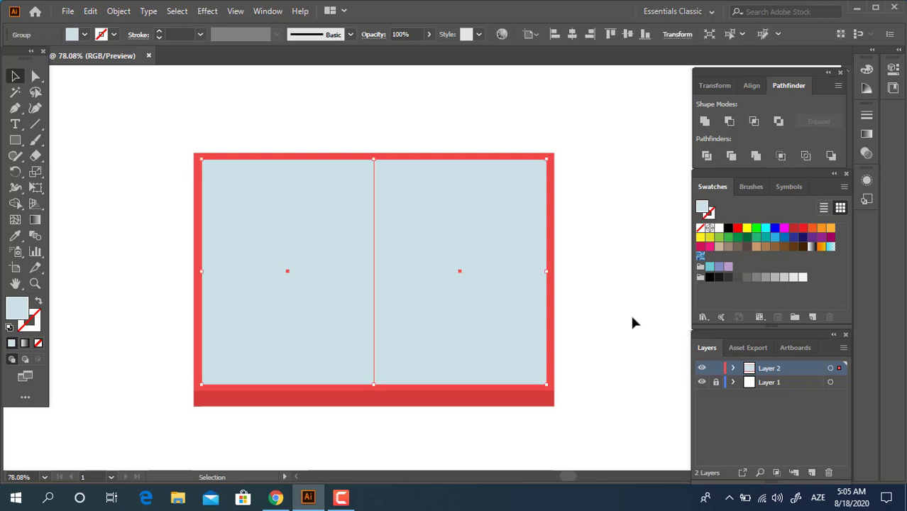
key(a)
click(495, 315)
key(v)
click(90, 11)
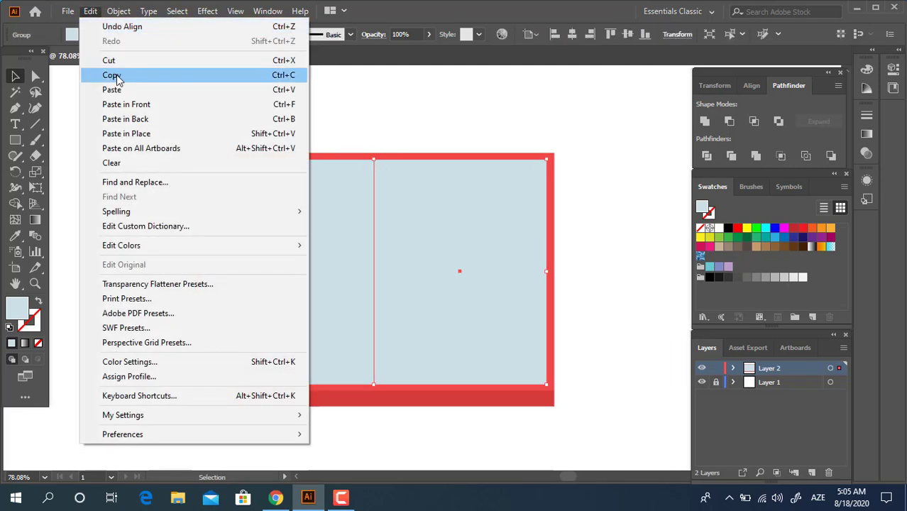
Paste a copy of the pages group in front and fill it white #FFFFFF.
click(113, 75)
click(91, 10)
click(222, 104)
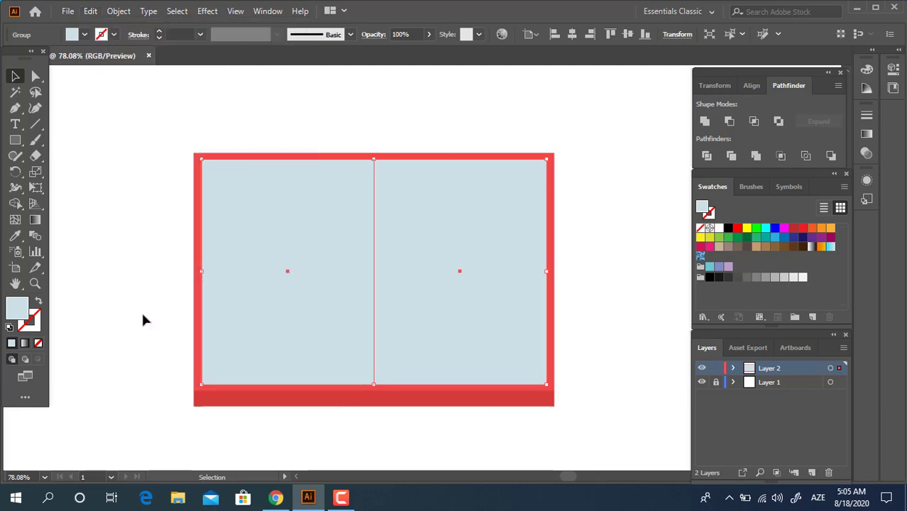
double_click(16, 306)
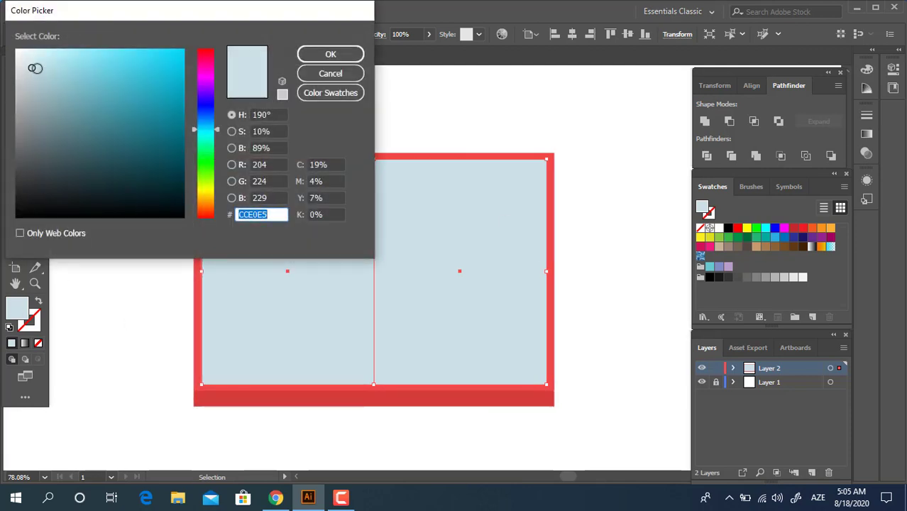
drag(34, 68, 16, 47)
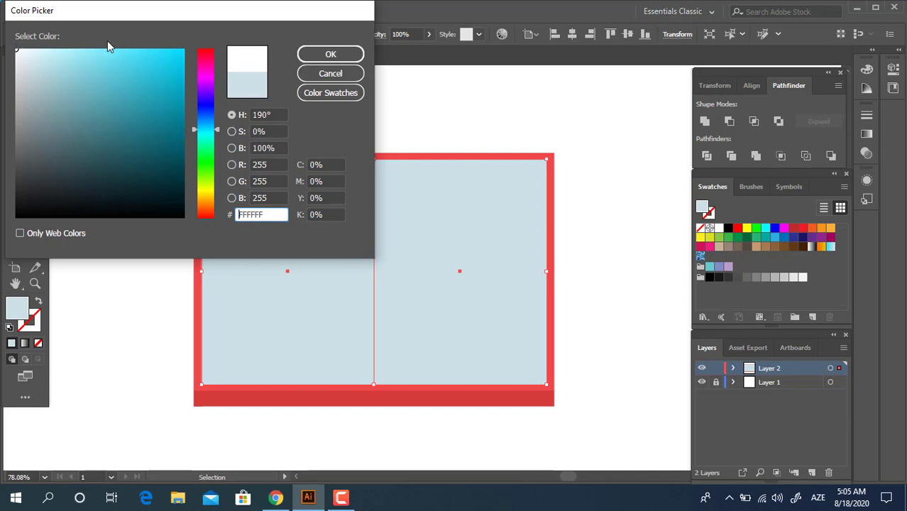
click(330, 55)
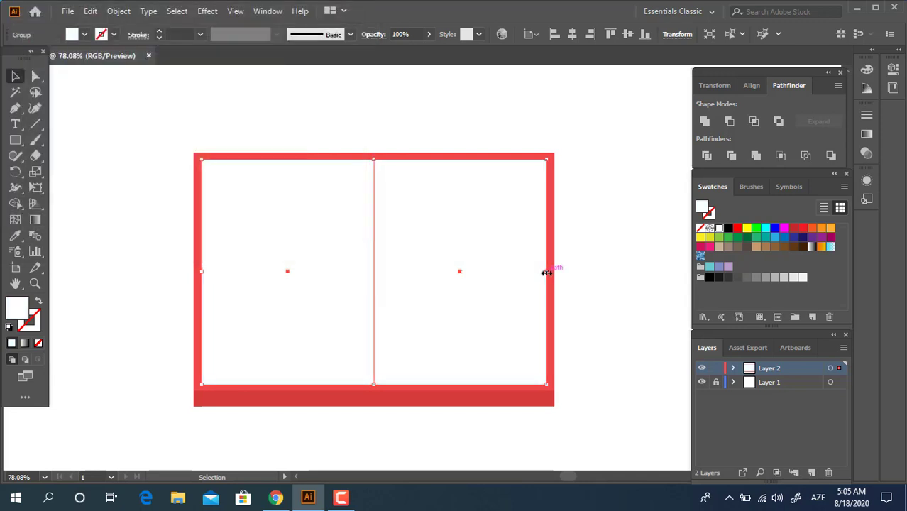
Narrow the white pages, ungroup them, and move the right white page onto the left.
drag(547, 272, 537, 272)
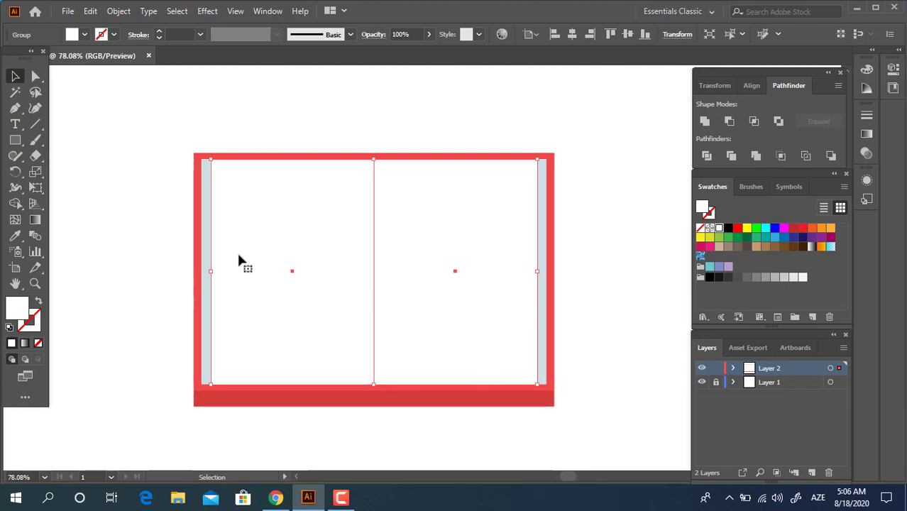
click(465, 318)
right_click(465, 318)
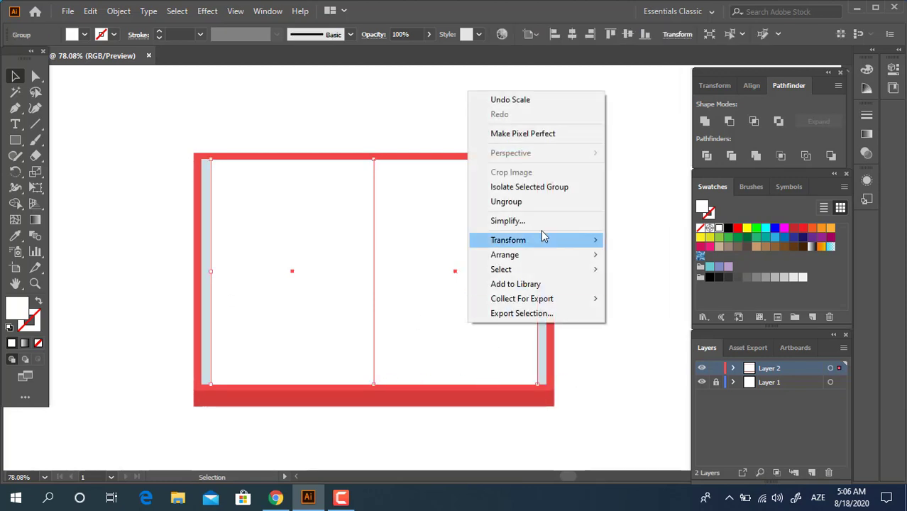
click(543, 203)
click(581, 303)
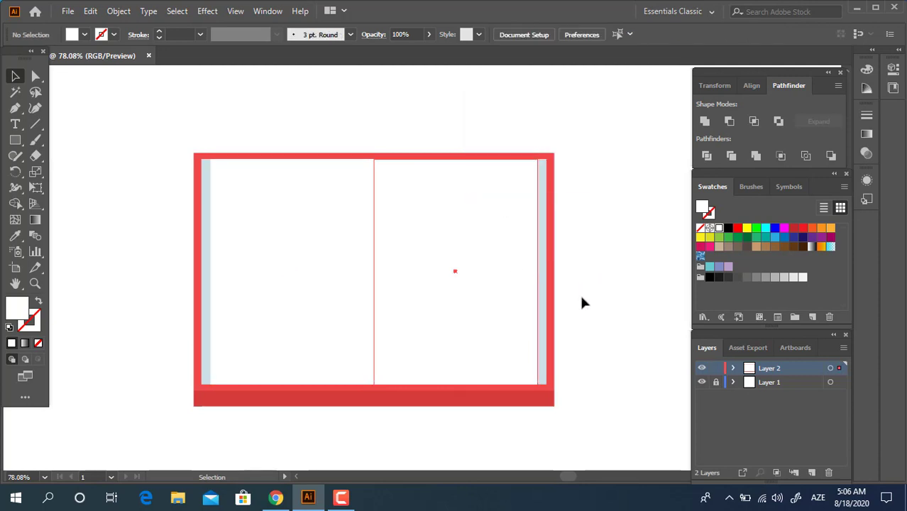
drag(528, 328, 364, 328)
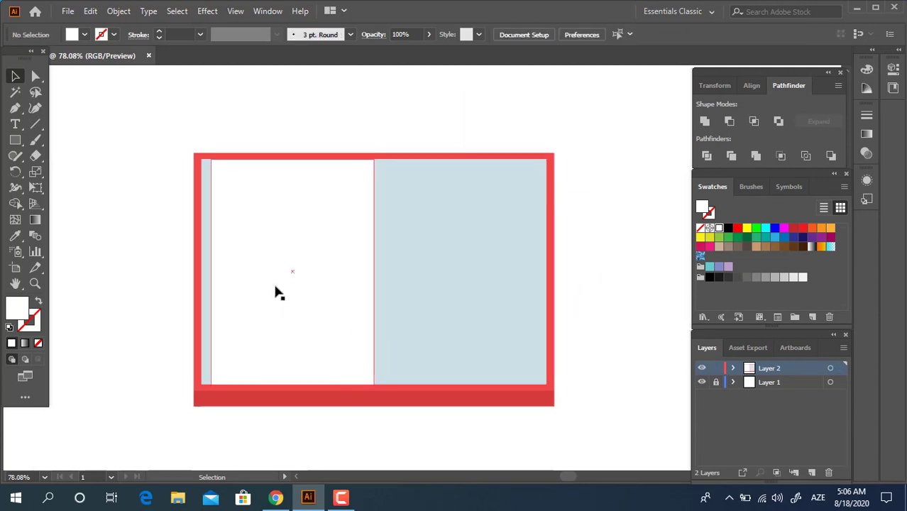
Add midpoint anchors to the white page's top and bottom edges and raise them.
click(15, 108)
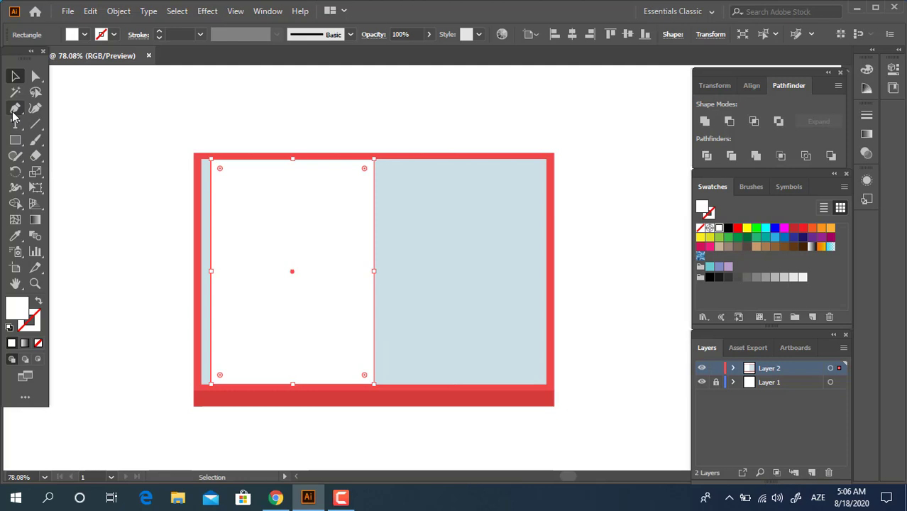
click(293, 385)
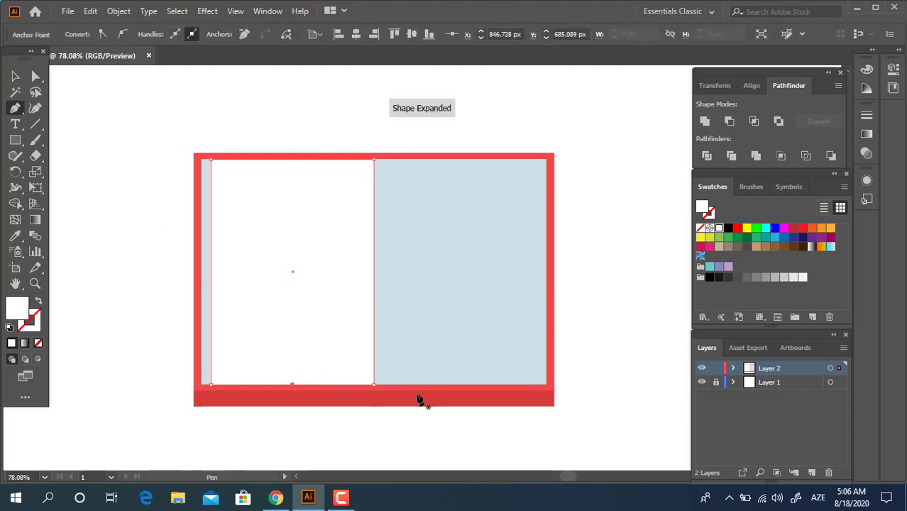
click(292, 160)
click(37, 77)
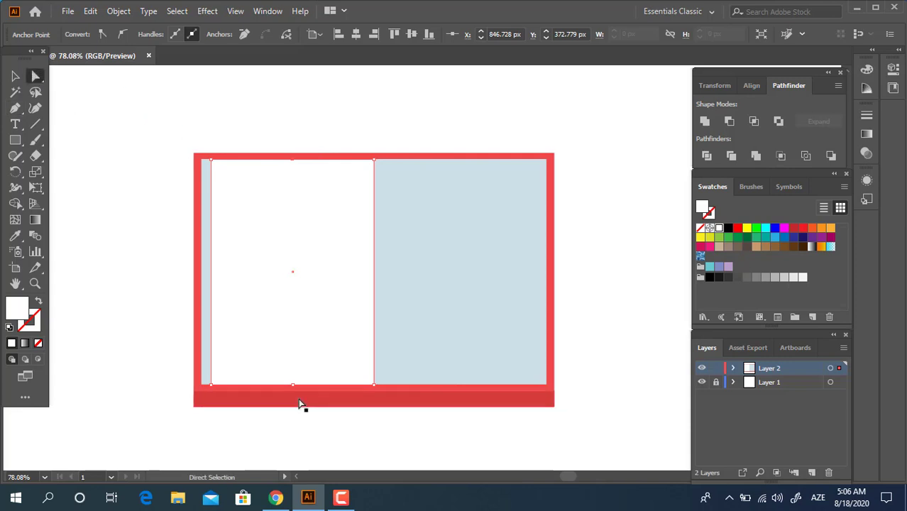
click(293, 384)
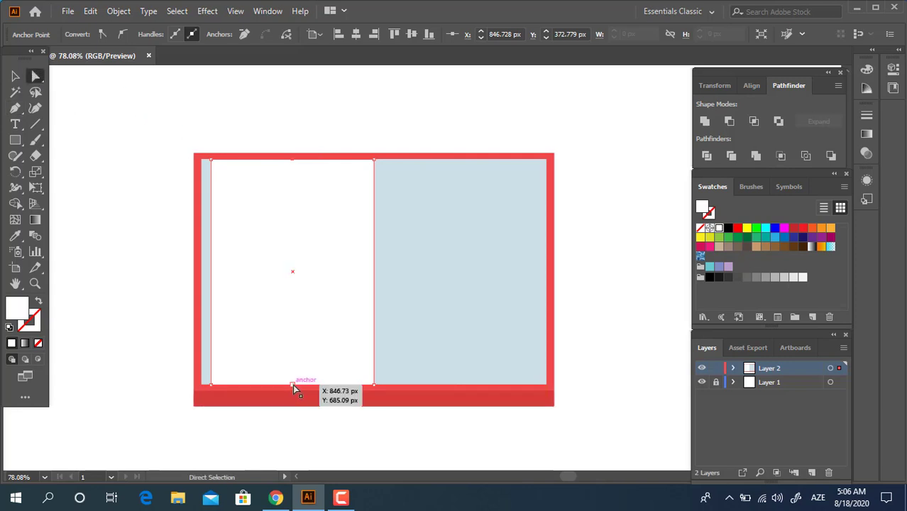
shift+click(293, 161)
drag(293, 160, 292, 144)
Round the bent edges into smooth curves and nudge the page up three times.
drag(288, 200, 288, 201)
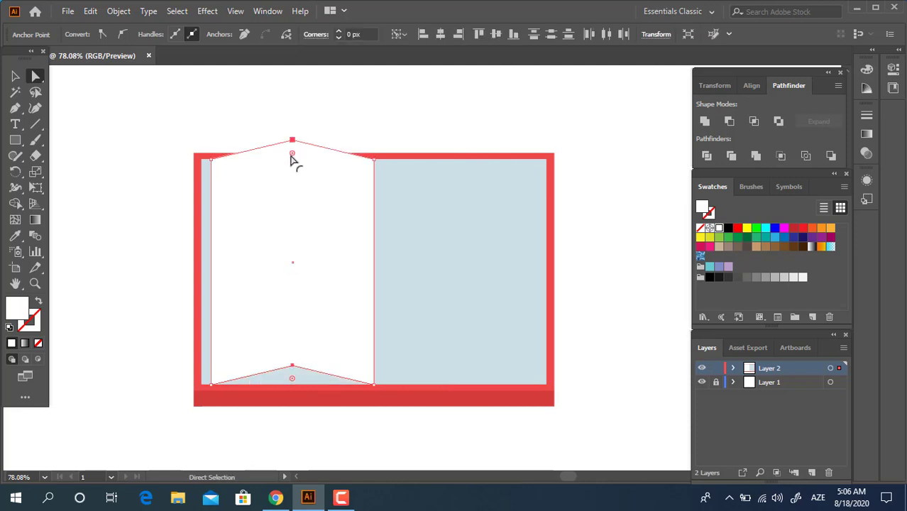
drag(291, 156, 298, 446)
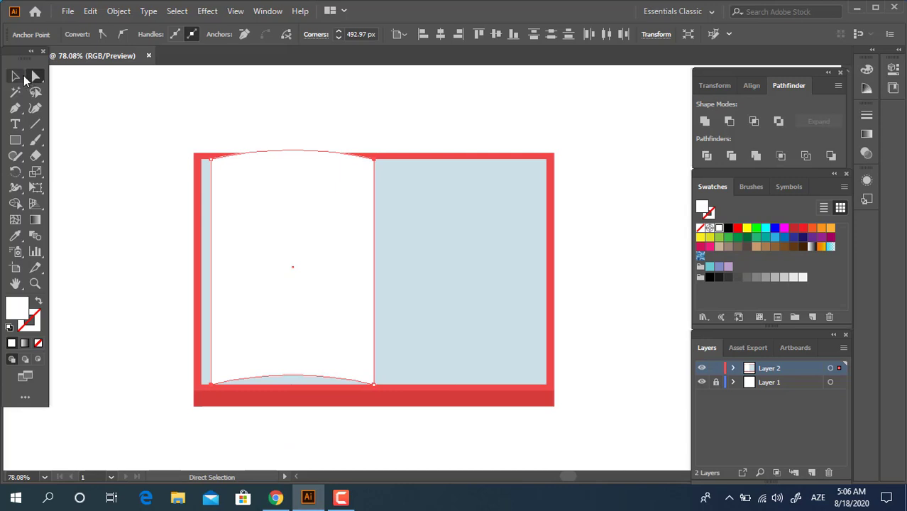
click(17, 76)
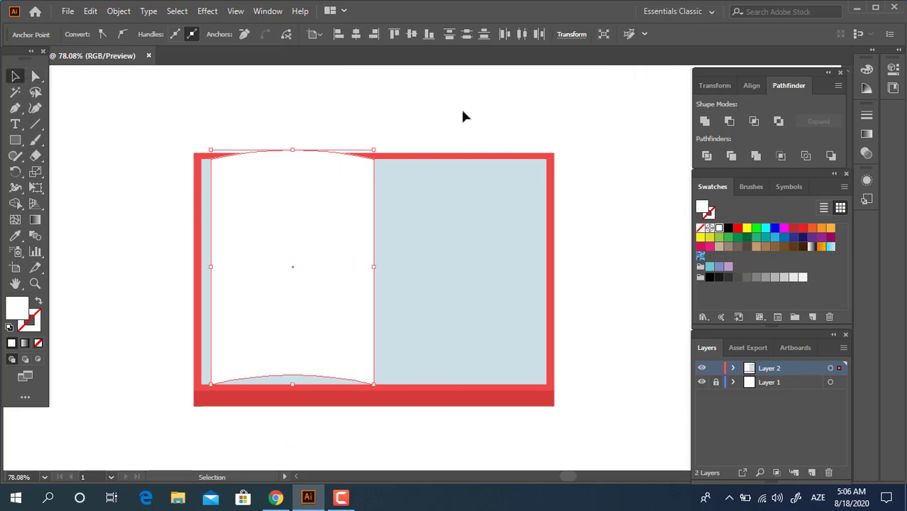
click(264, 231)
key(Up)
key(Up)
key(Up)
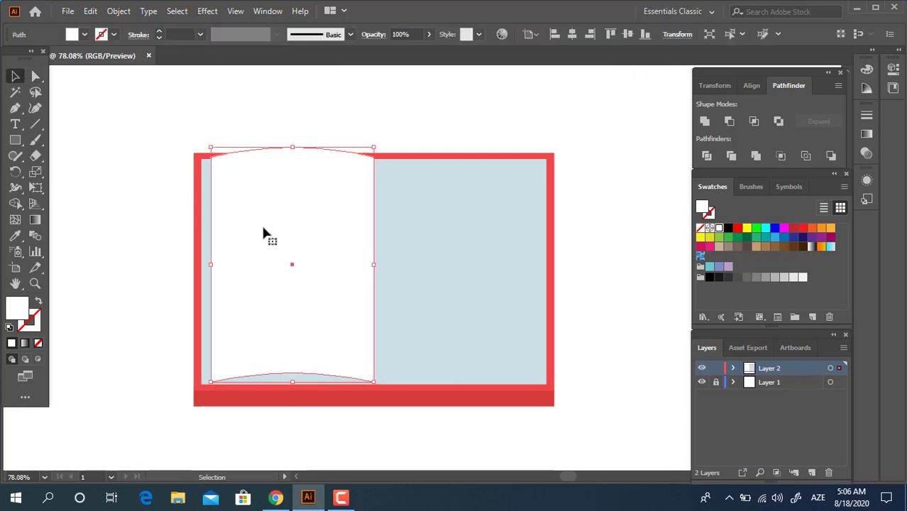
key(Up)
key(Up)
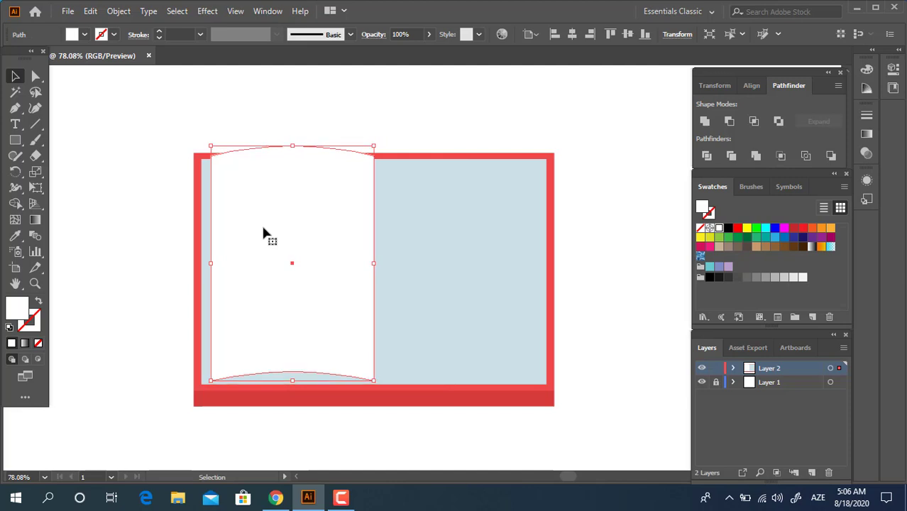
key(Up)
key(Up)
key(Up)
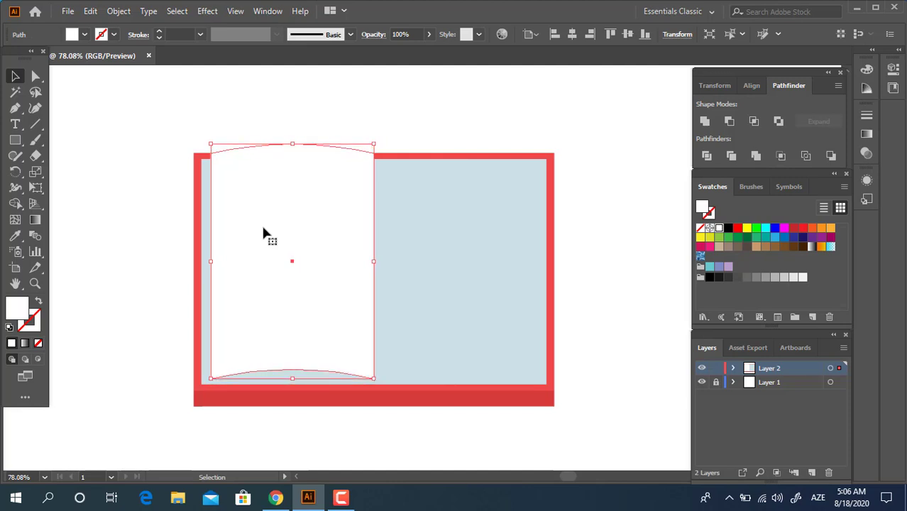
click(107, 104)
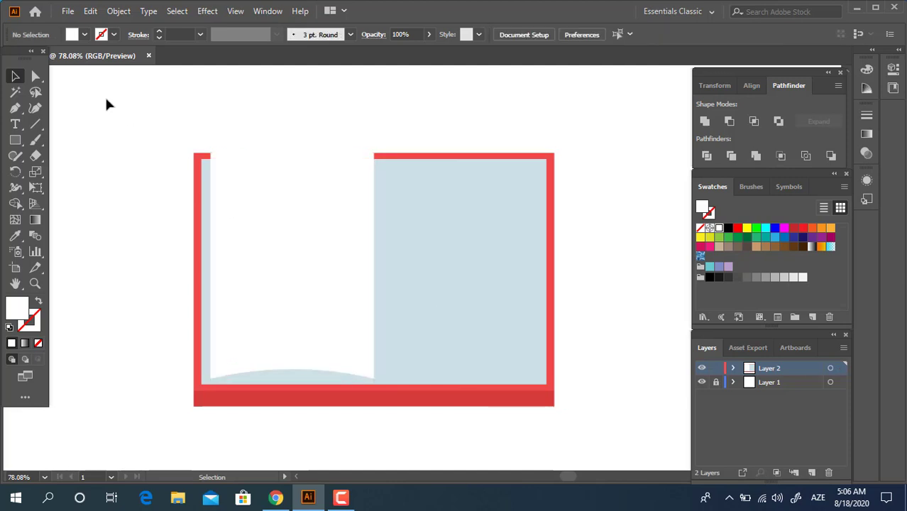
click(15, 140)
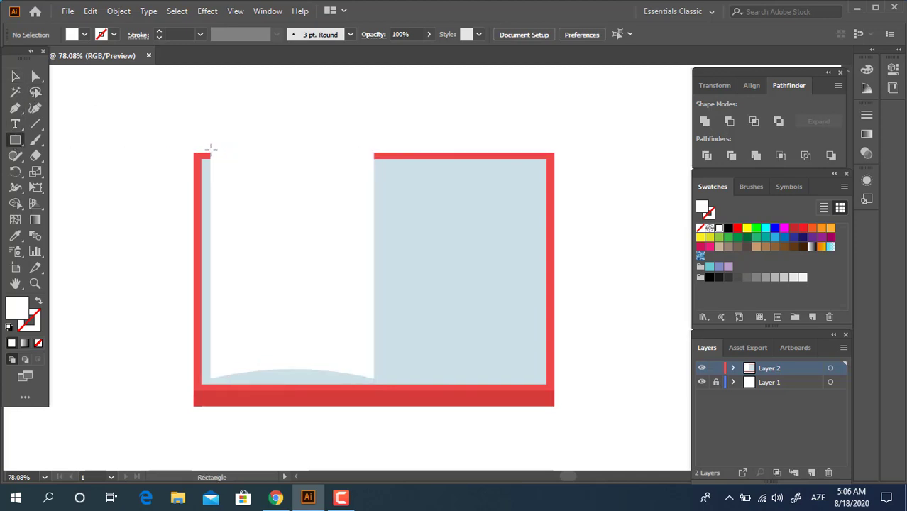
Pen-draw a thin sliver along the white page's left edge, filled with sampled light blue.
click(15, 110)
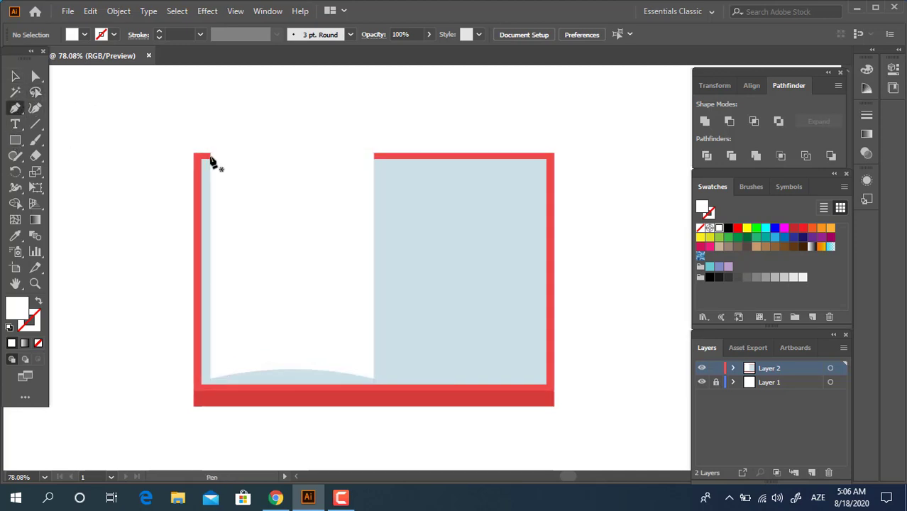
drag(209, 158, 214, 153)
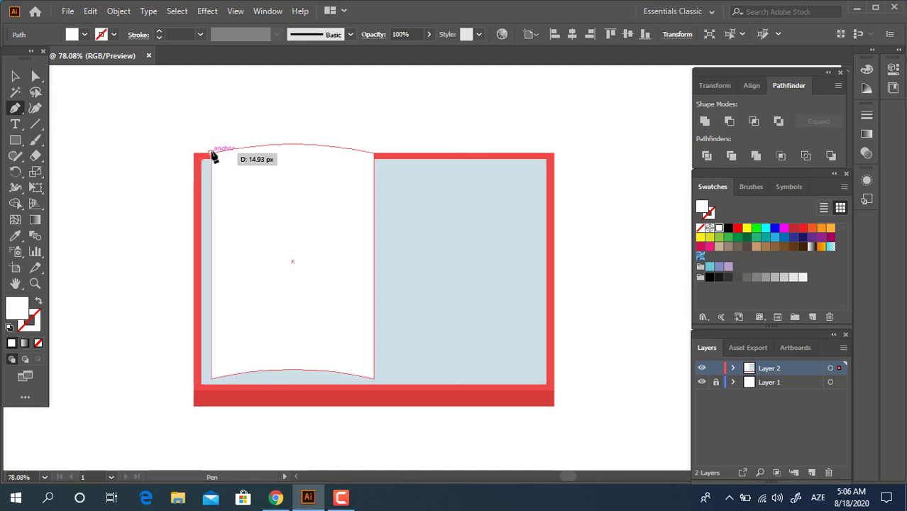
click(215, 380)
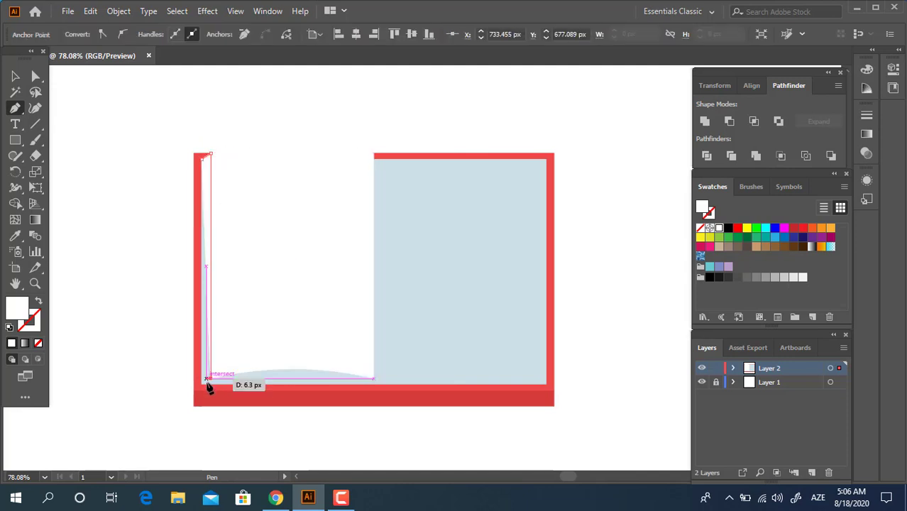
click(202, 164)
click(15, 235)
click(427, 342)
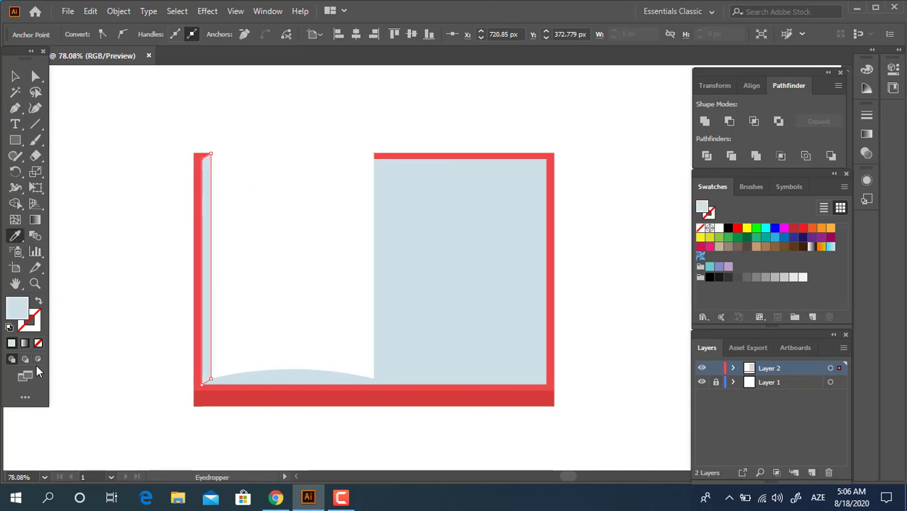
double_click(15, 313)
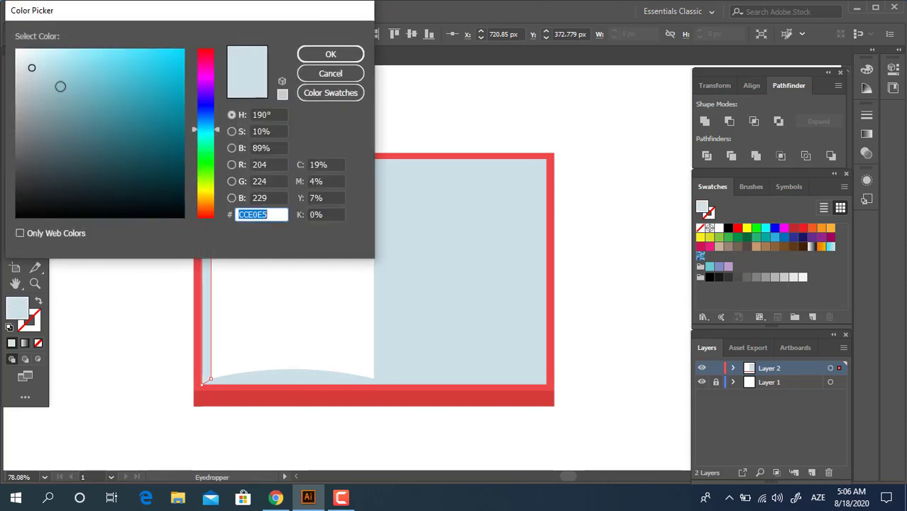
click(328, 56)
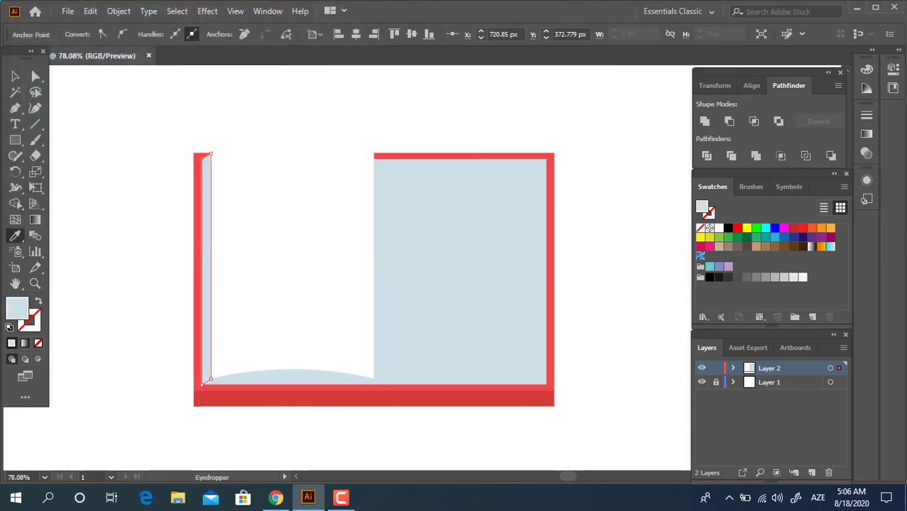
Recolour the sliver and right panel to blue-grey #C3D5D8.
click(15, 76)
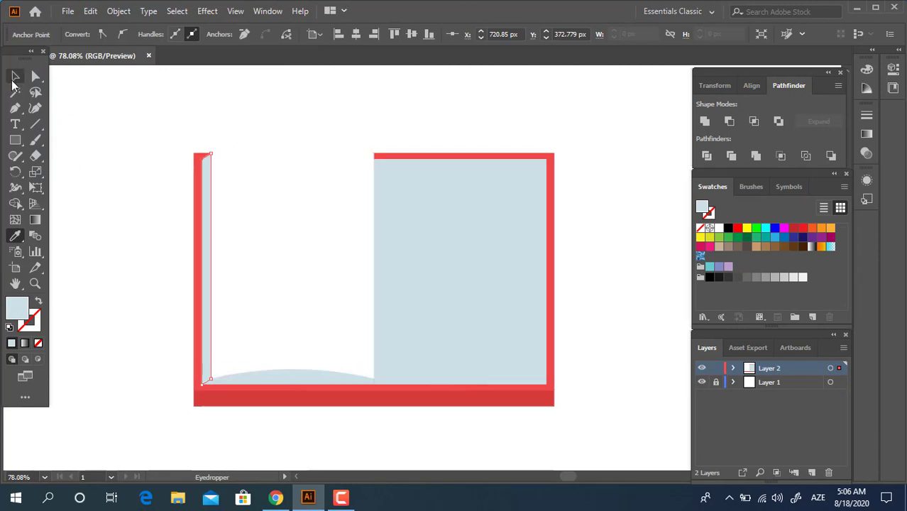
click(476, 247)
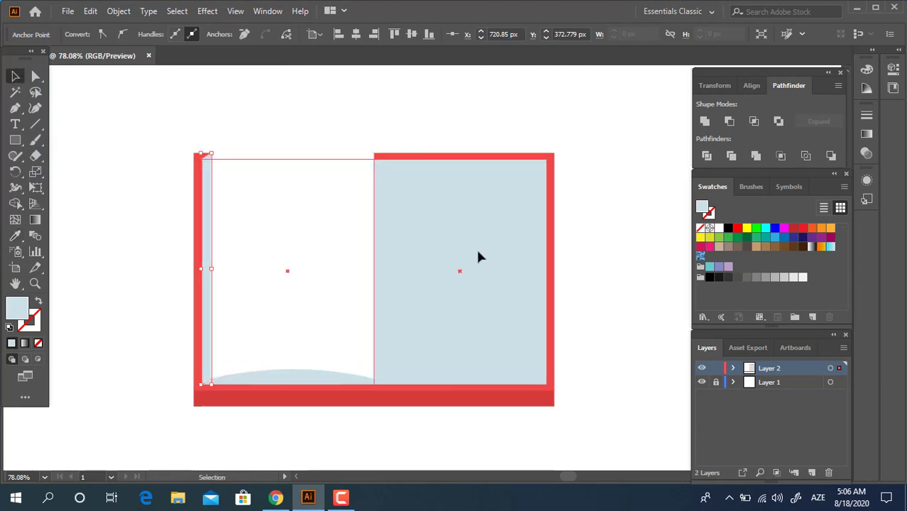
double_click(15, 313)
drag(34, 71, 41, 81)
click(331, 54)
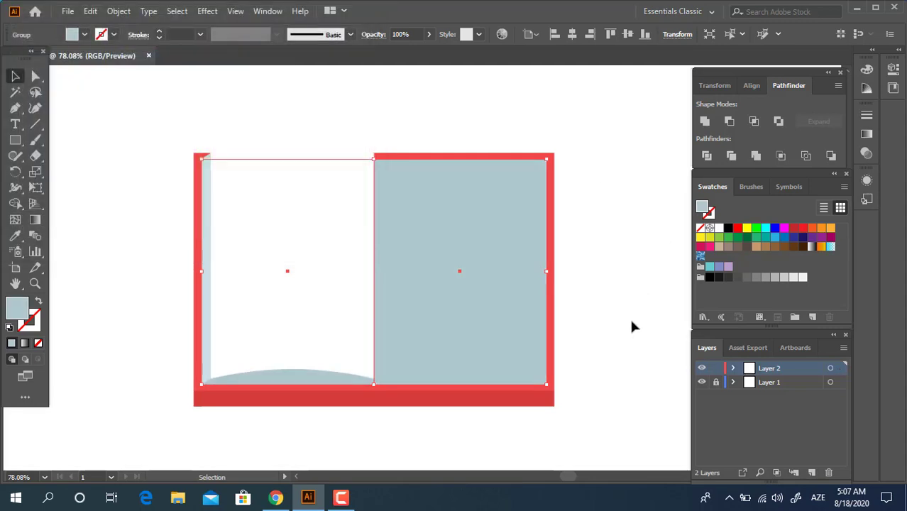
click(307, 440)
click(318, 365)
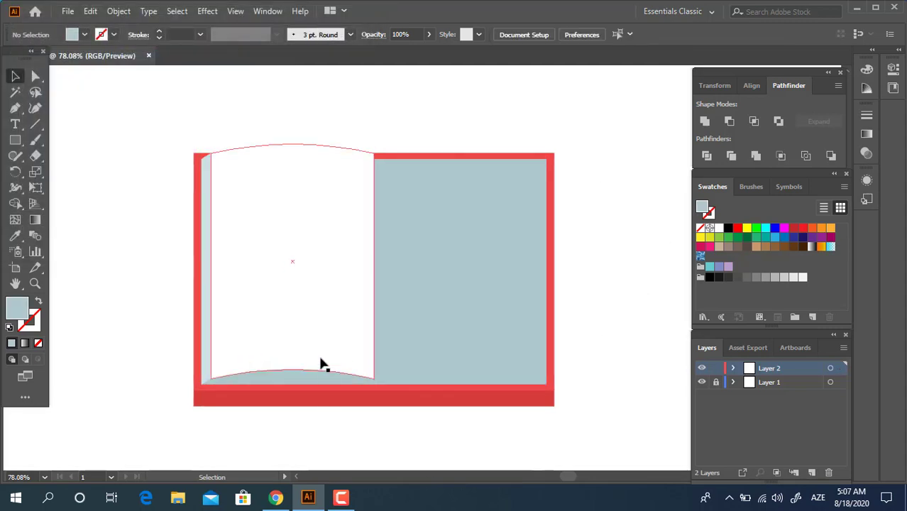
click(317, 365)
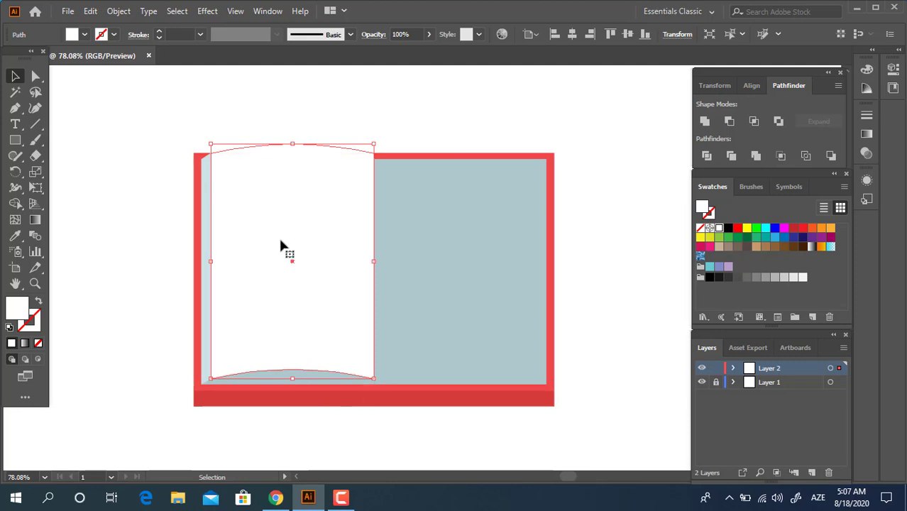
Pen-draw a tall rectangular shape spanning the book from top to below the bottom.
click(16, 108)
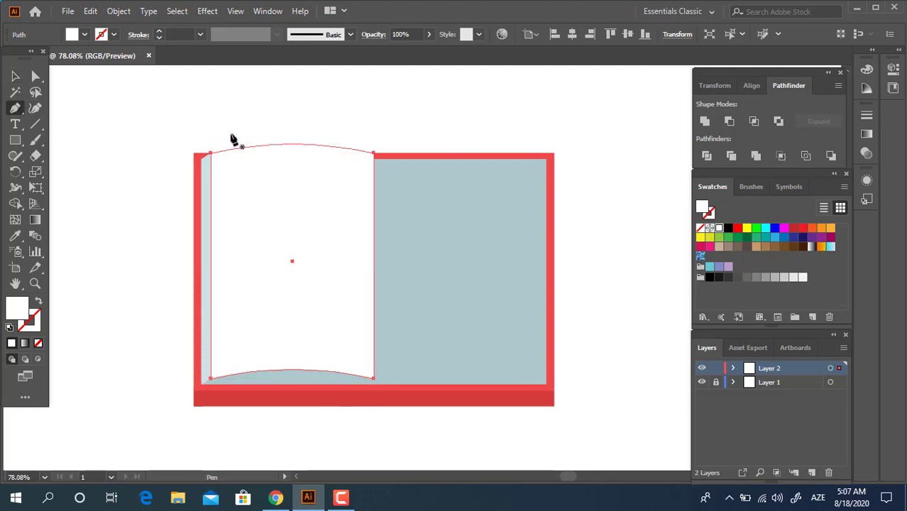
click(292, 129)
click(293, 415)
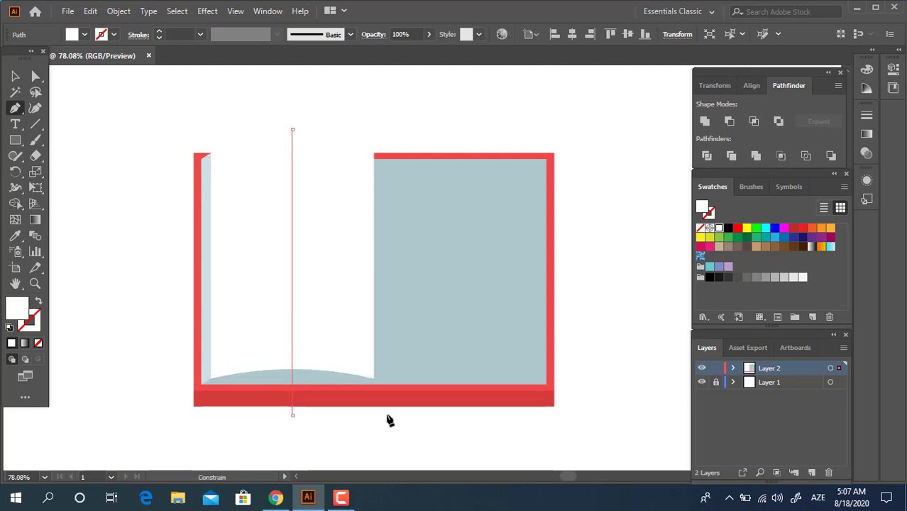
click(390, 414)
click(390, 132)
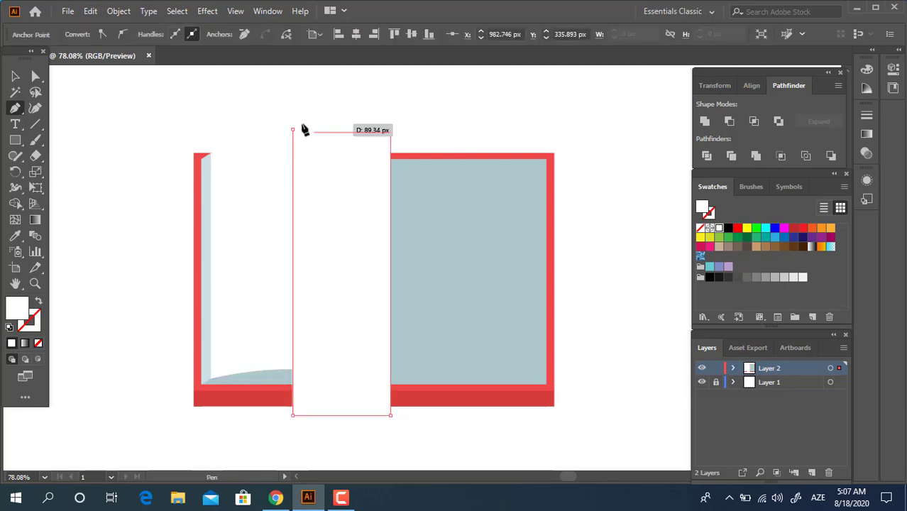
click(291, 130)
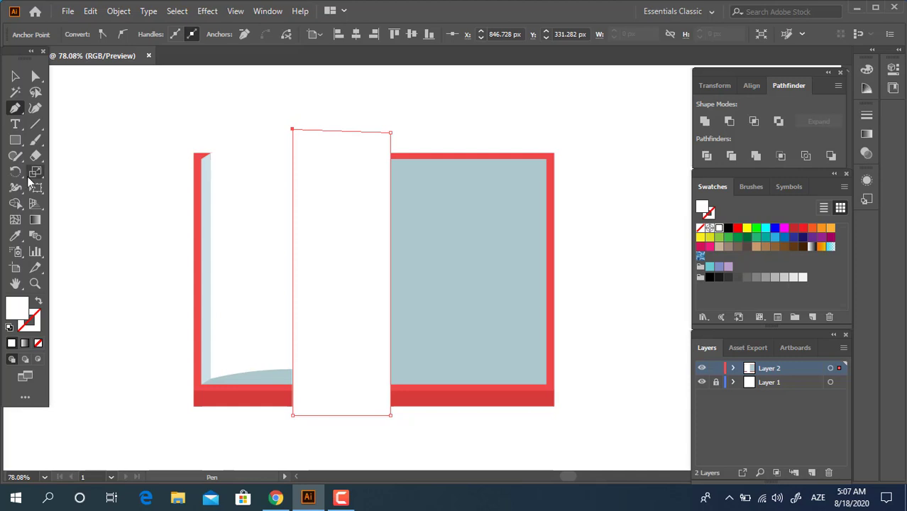
Fill the tall shape pale blue-grey DFEBED and bow its left edge into a curve.
click(20, 236)
click(205, 250)
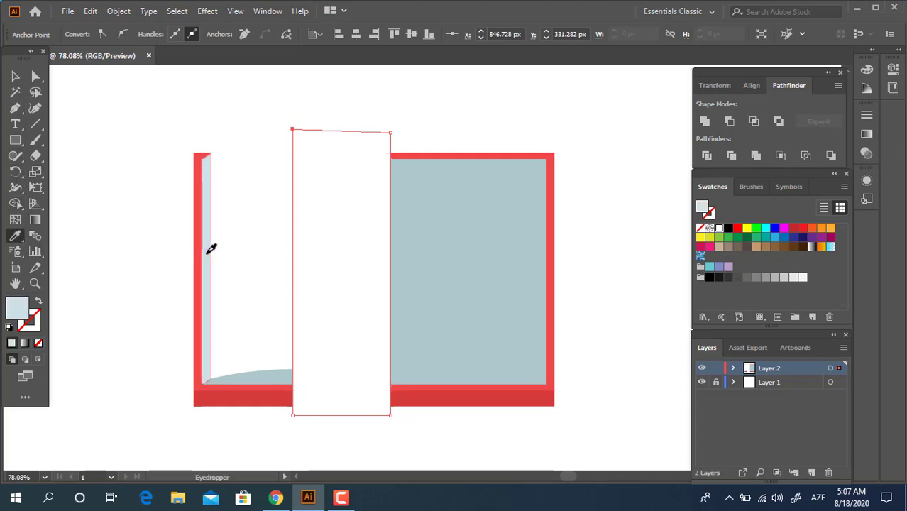
double_click(17, 310)
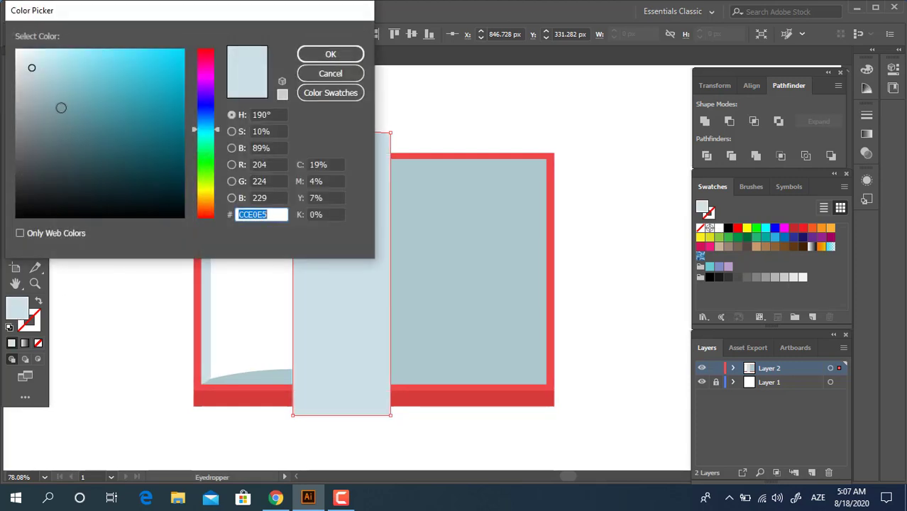
drag(30, 66, 23, 60)
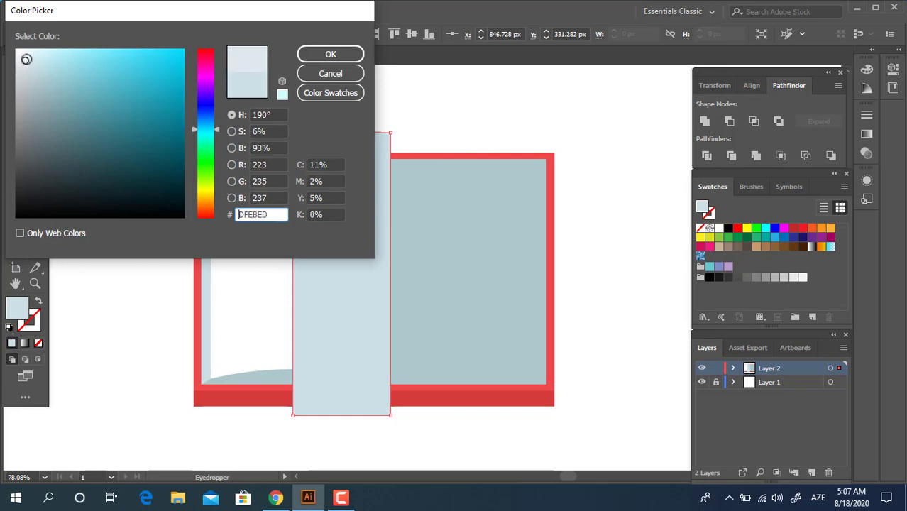
click(316, 55)
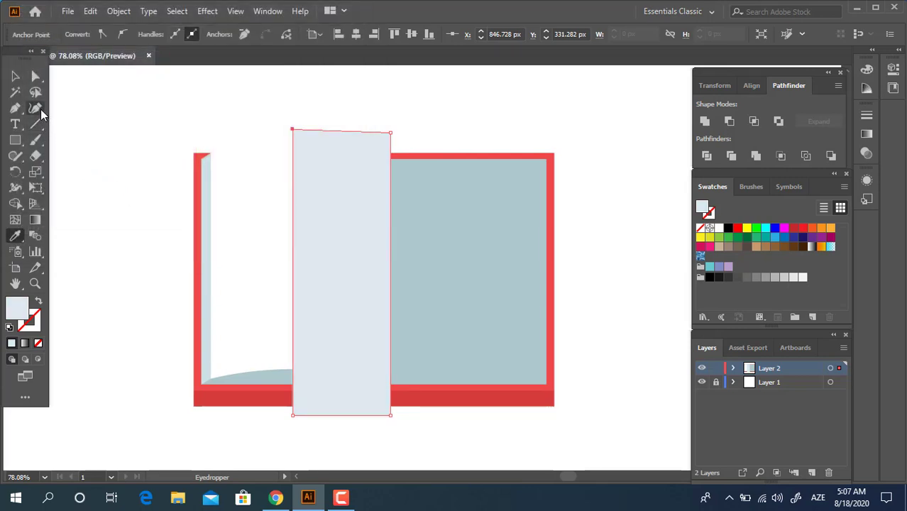
click(35, 108)
drag(293, 257, 321, 255)
key(v)
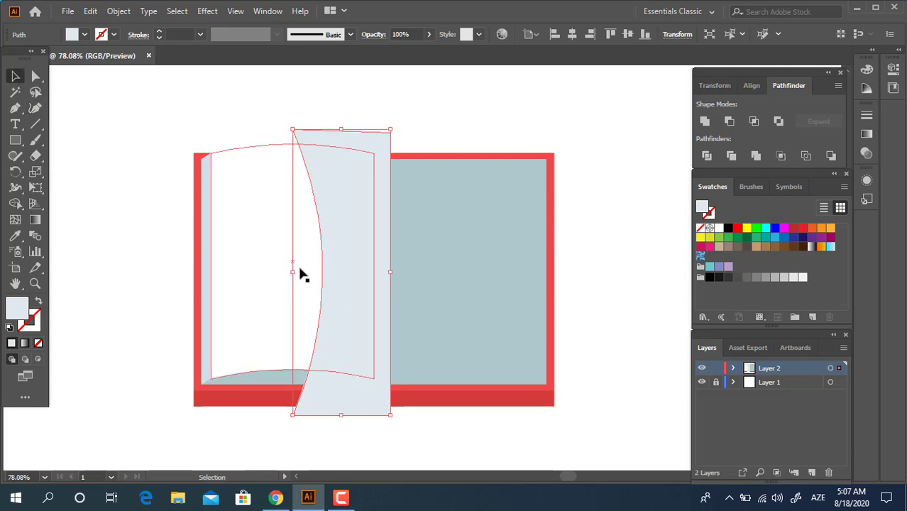
Deepen the curl's left-edge bow, ungroup the divided pieces, and delete the overhang.
click(34, 108)
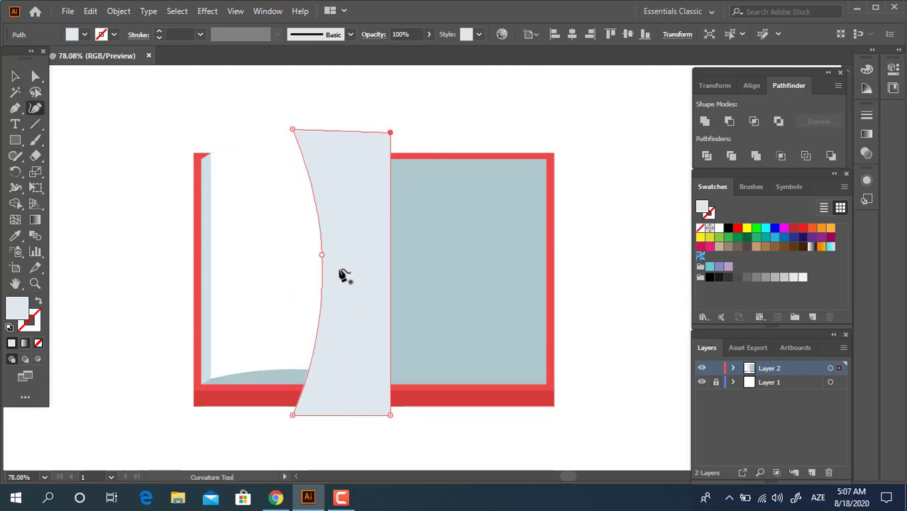
drag(323, 257, 337, 253)
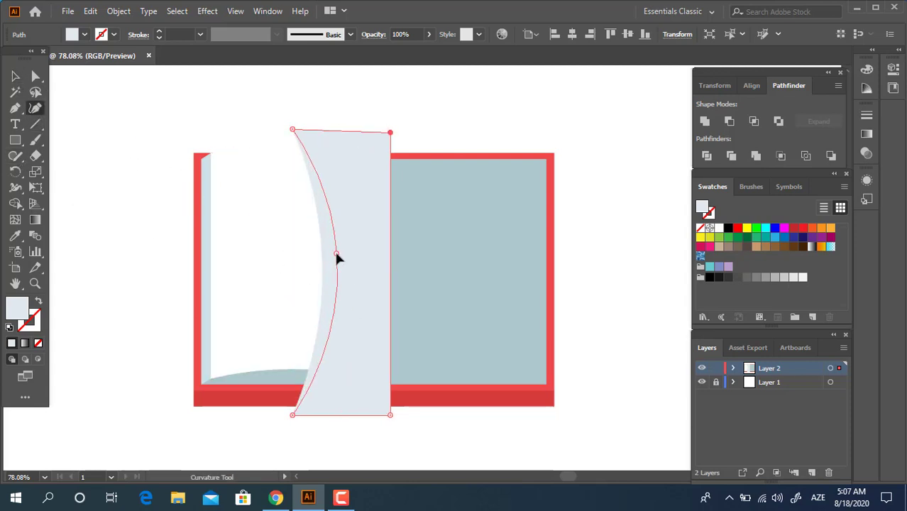
click(16, 77)
click(246, 272)
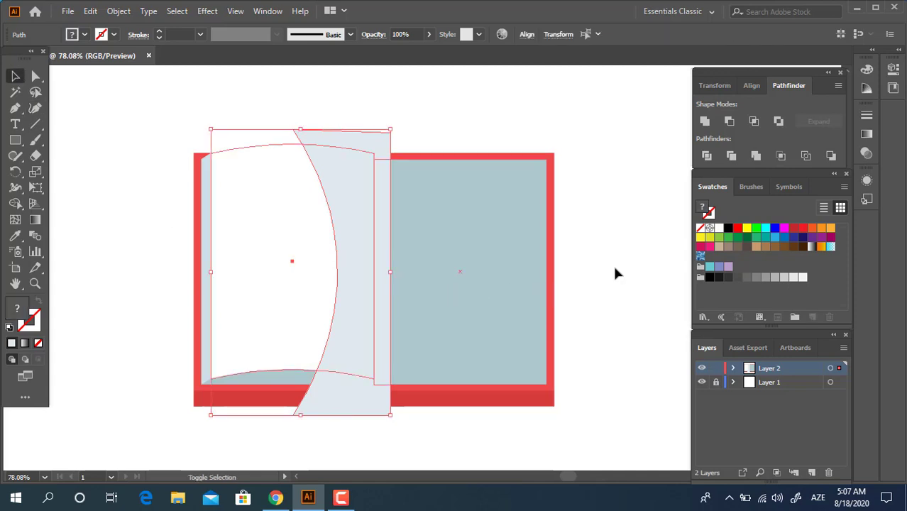
right_click(390, 226)
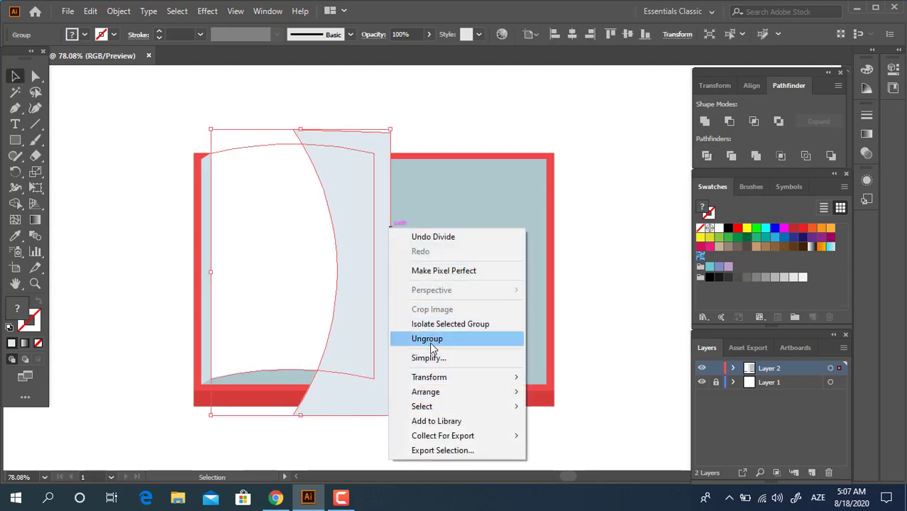
click(429, 340)
click(374, 406)
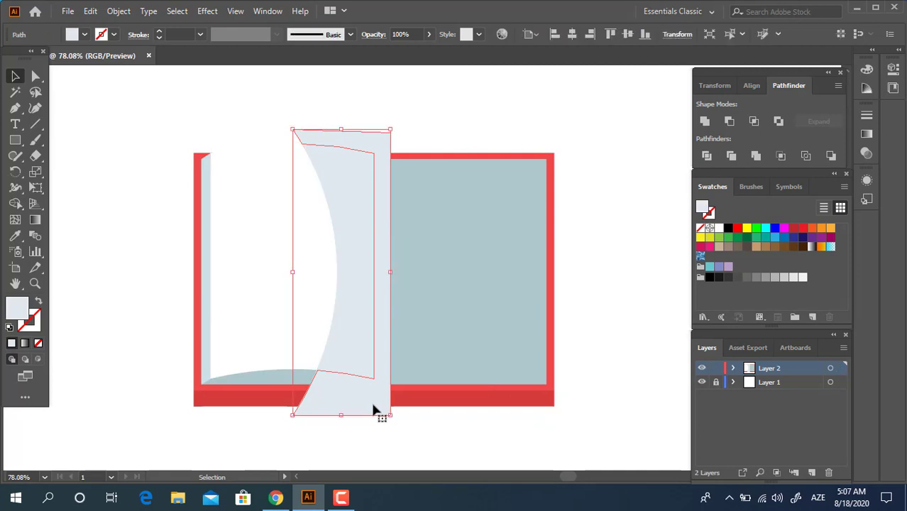
key(Delete)
Group the white page with its curl and copy the group.
click(296, 300)
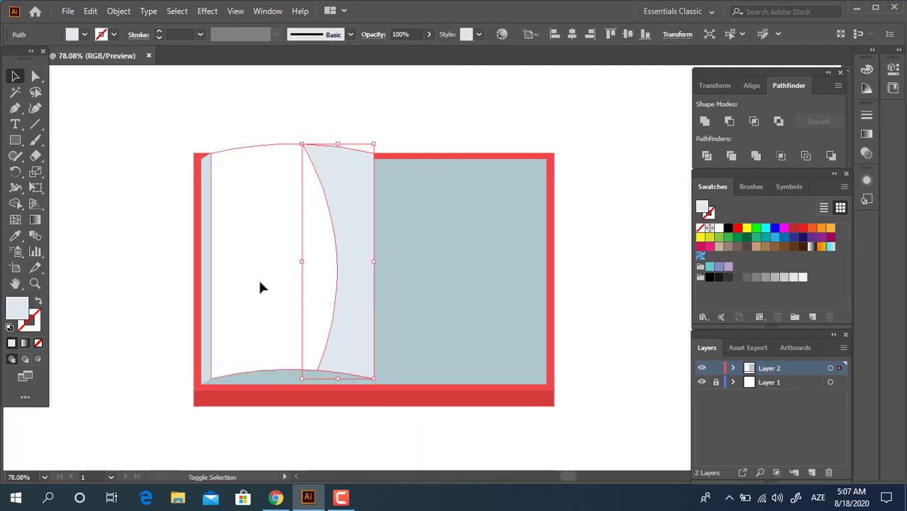
right_click(309, 254)
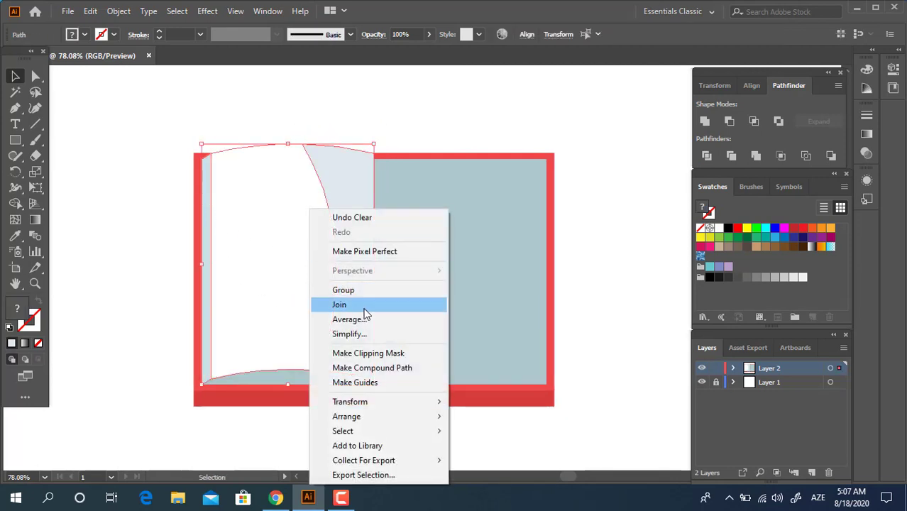
click(338, 290)
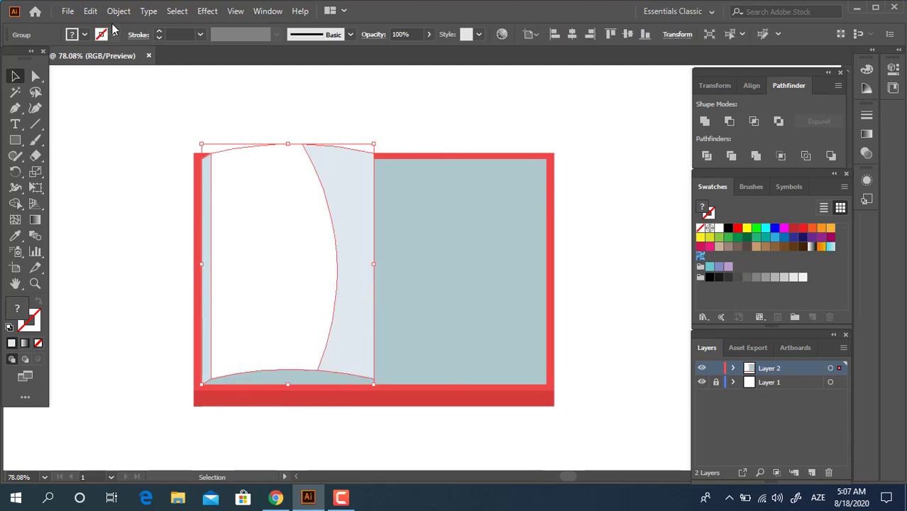
click(91, 11)
click(118, 76)
Paste the curled page in front, move it right, and reflect it vertically.
click(96, 12)
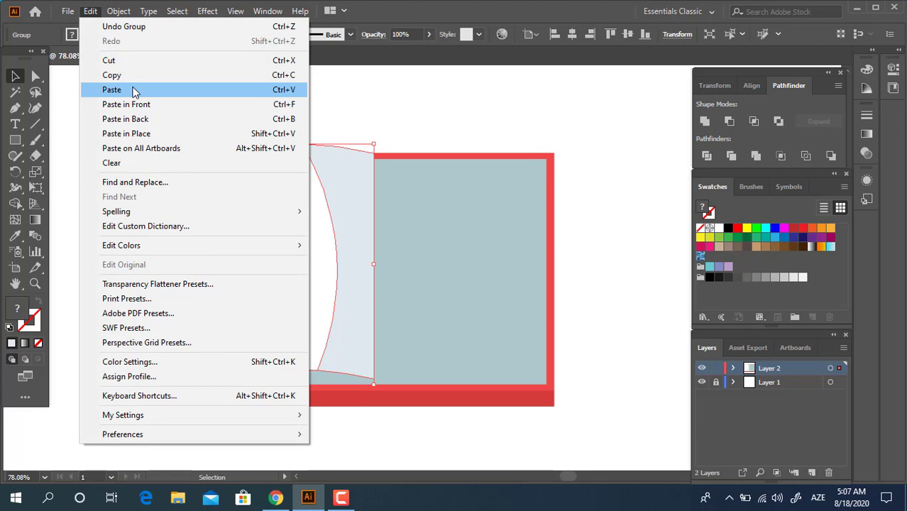
click(145, 106)
drag(353, 284, 498, 287)
right_click(545, 303)
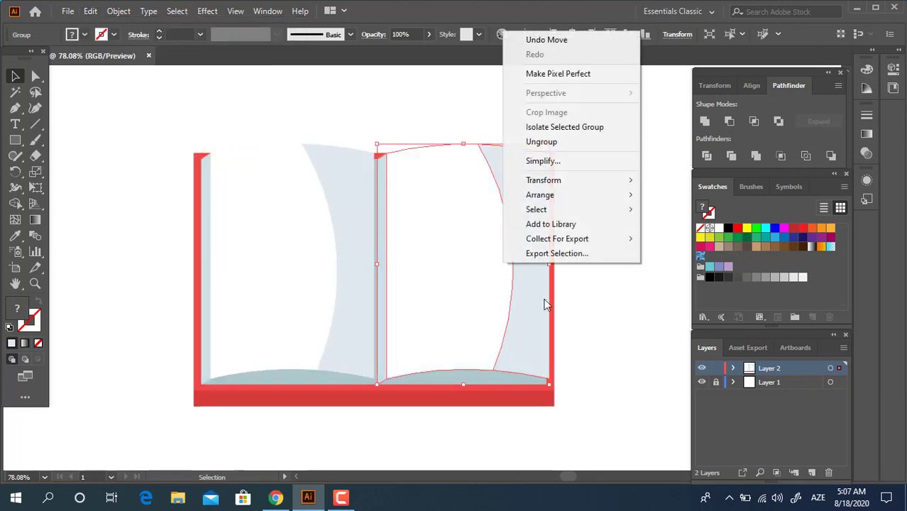
mouse_move(540, 194)
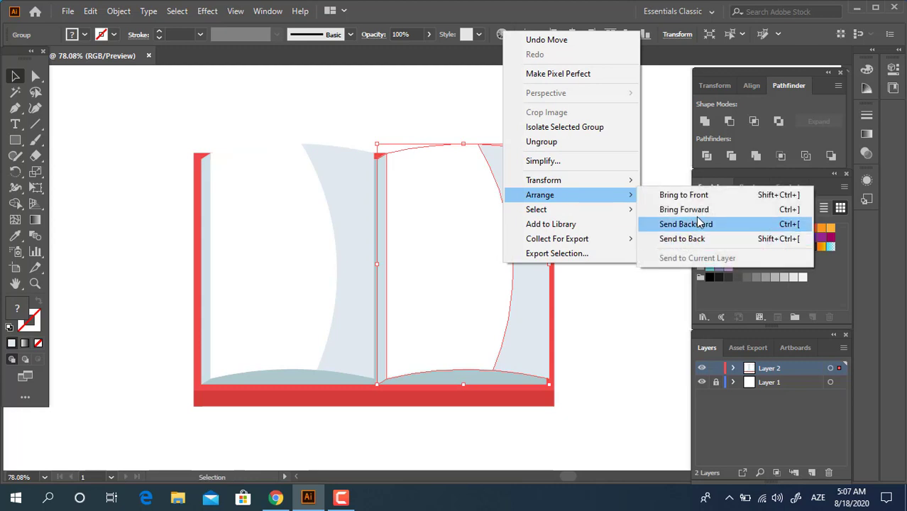
click(663, 228)
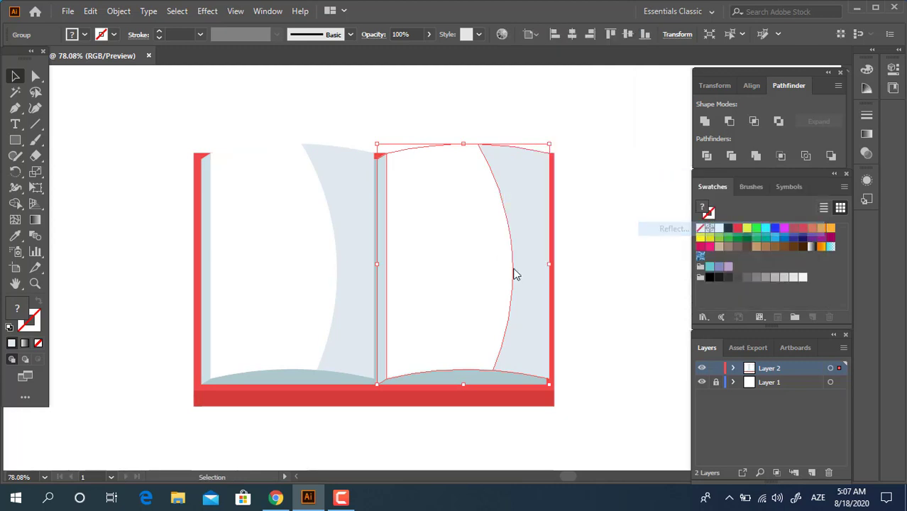
click(117, 213)
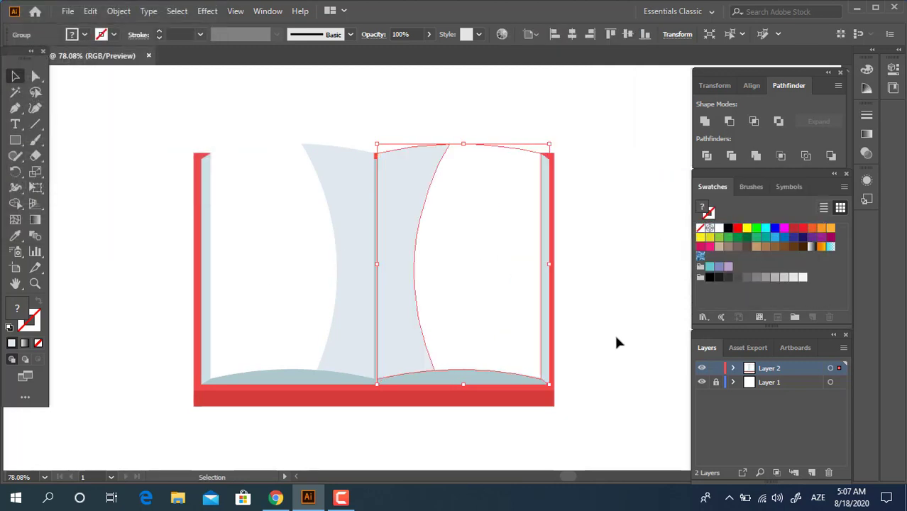
Nudge the mirrored right page into line with the spine.
click(595, 351)
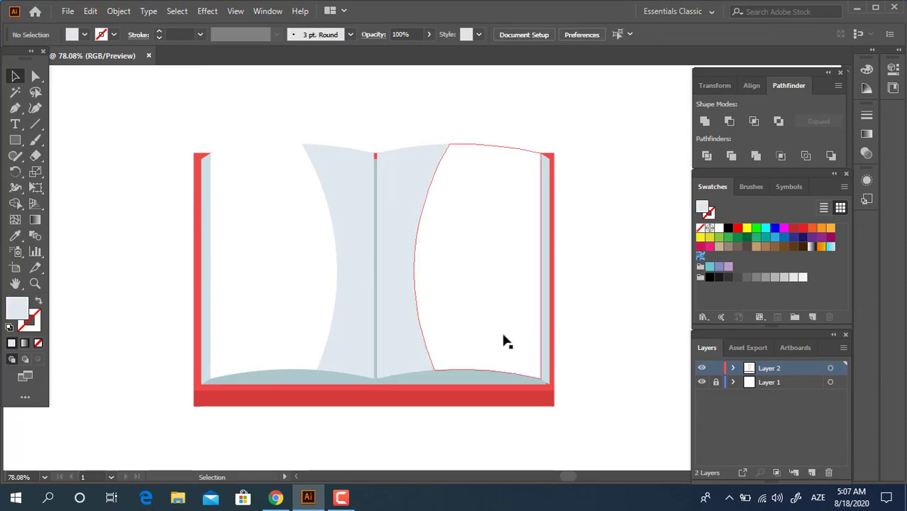
drag(506, 340, 499, 341)
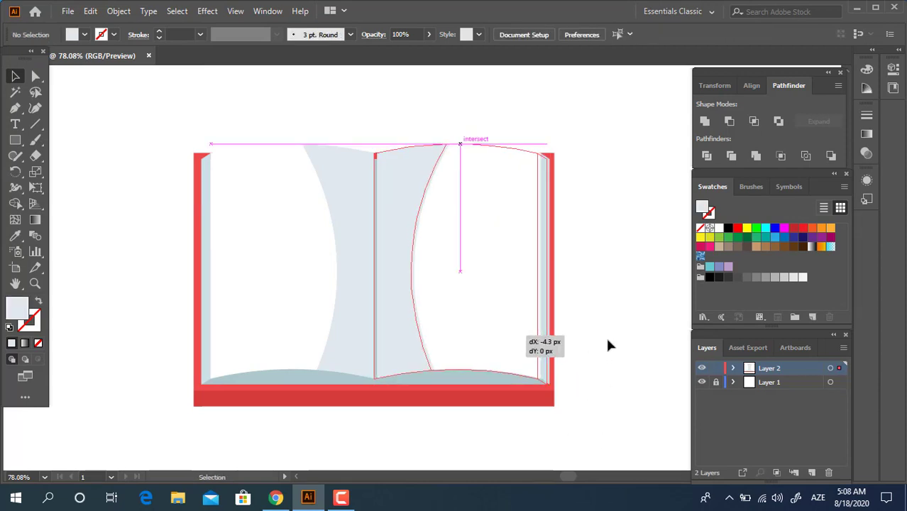
drag(609, 345, 603, 320)
click(598, 366)
drag(601, 259, 592, 266)
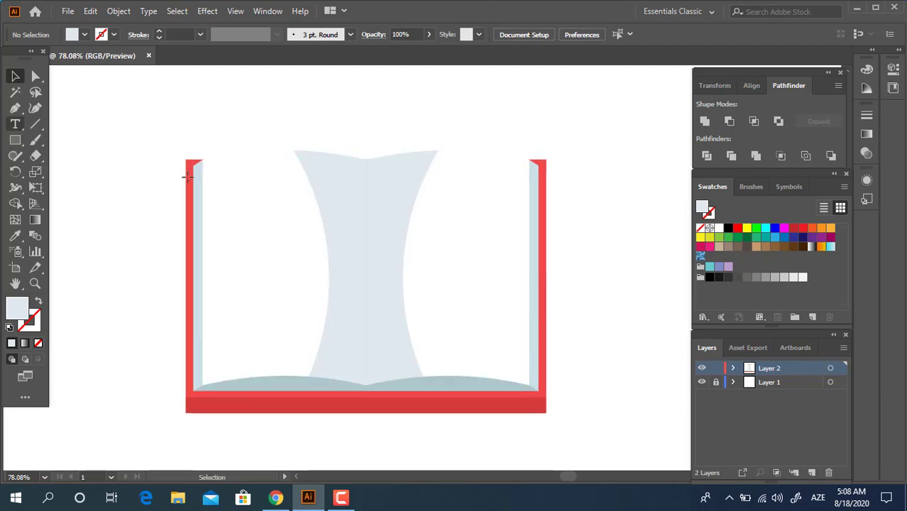
Draw a thin text bar near the left page's top and colour it the wave's blue-grey.
key(m)
drag(210, 167, 363, 179)
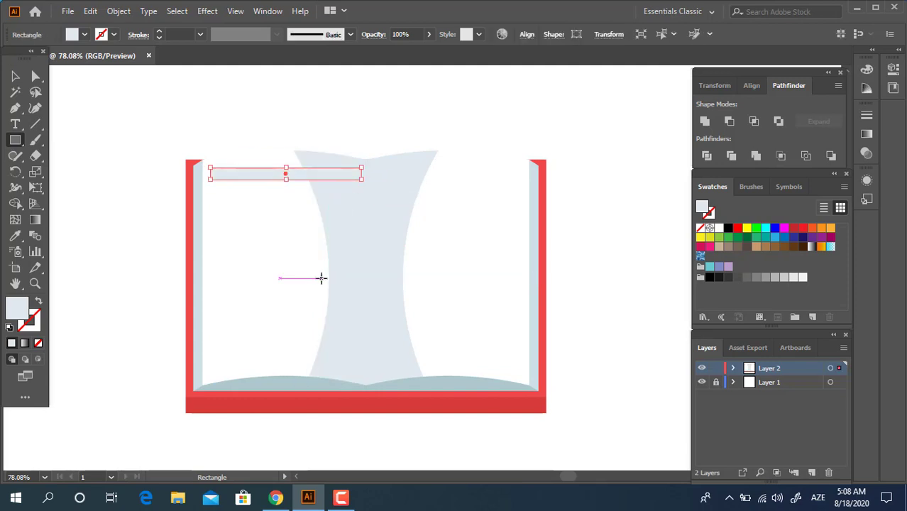
key(v)
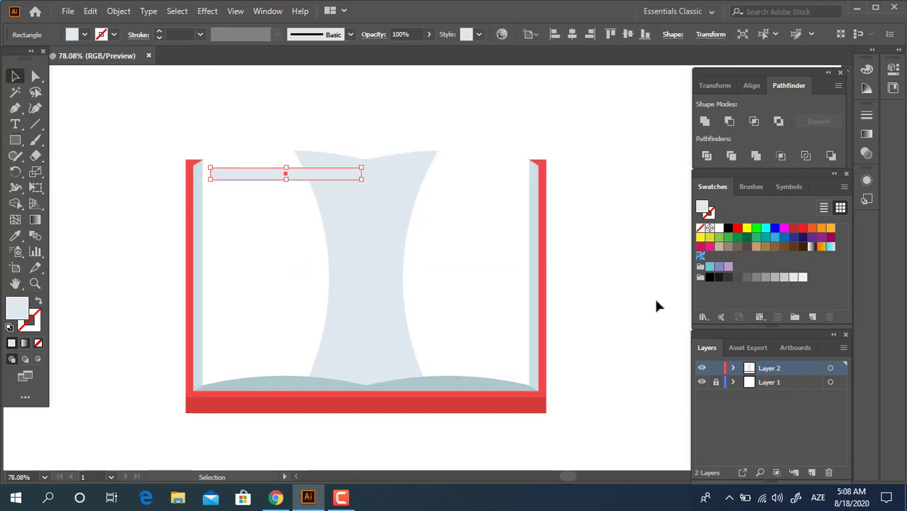
click(609, 285)
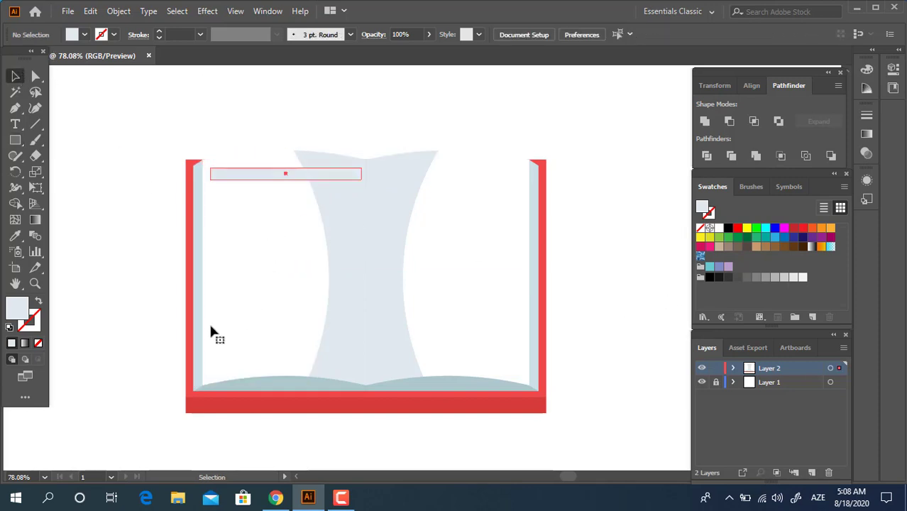
key(i)
key(ctrl+a)
click(250, 379)
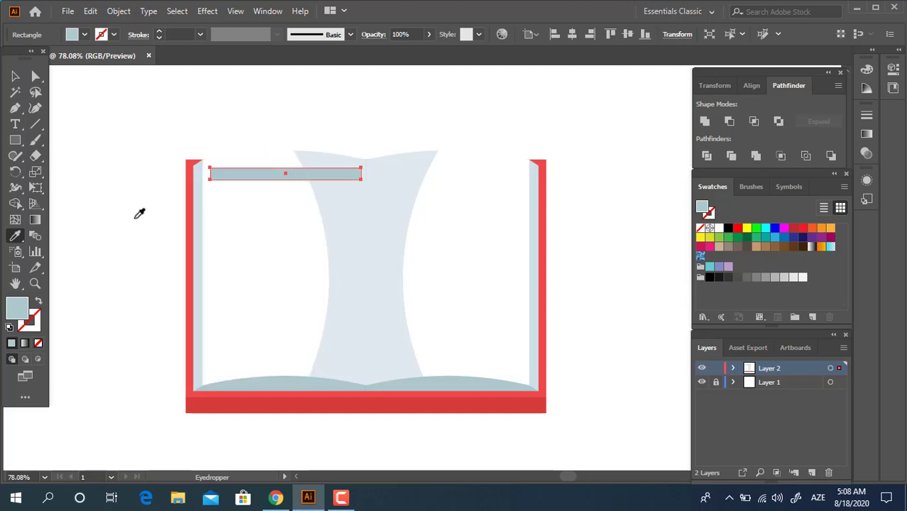
click(16, 76)
Duplicate the bar just below and repeat the copy with Ctrl+D down the page.
click(570, 288)
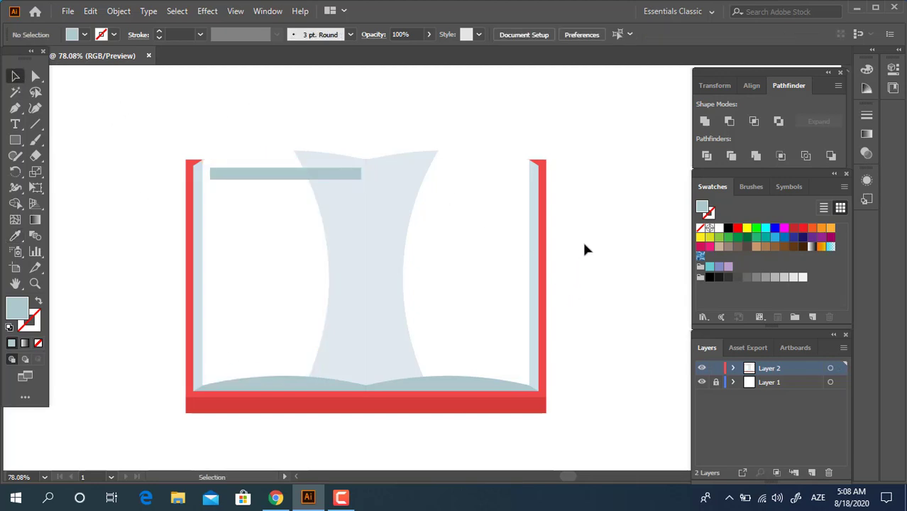
drag(313, 183, 310, 206)
key(ctrl+d)
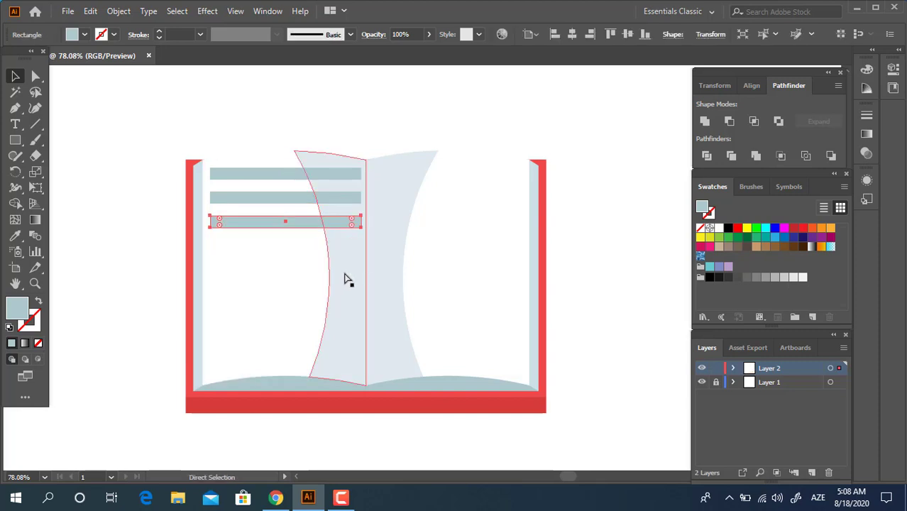
key(ctrl+d)
key(ctrl+d)
key(ctrl+d)
key(ctrl+d)
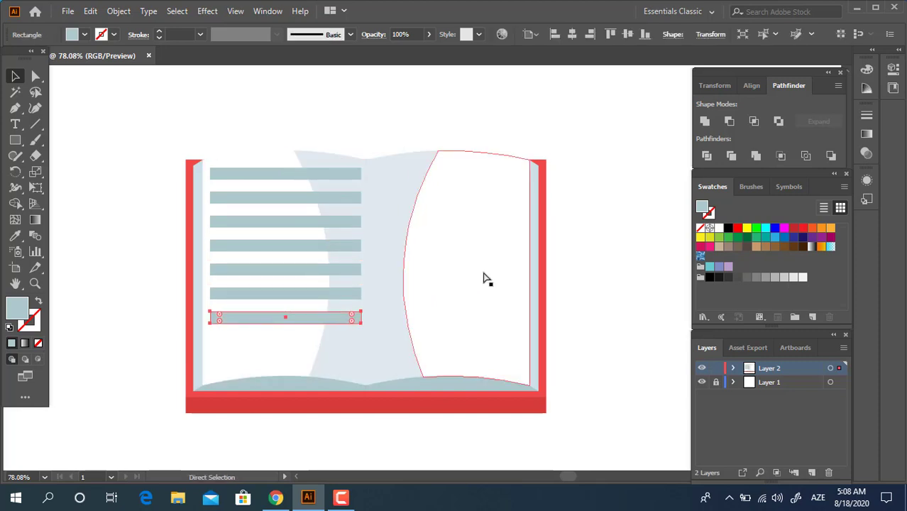
key(ctrl+d)
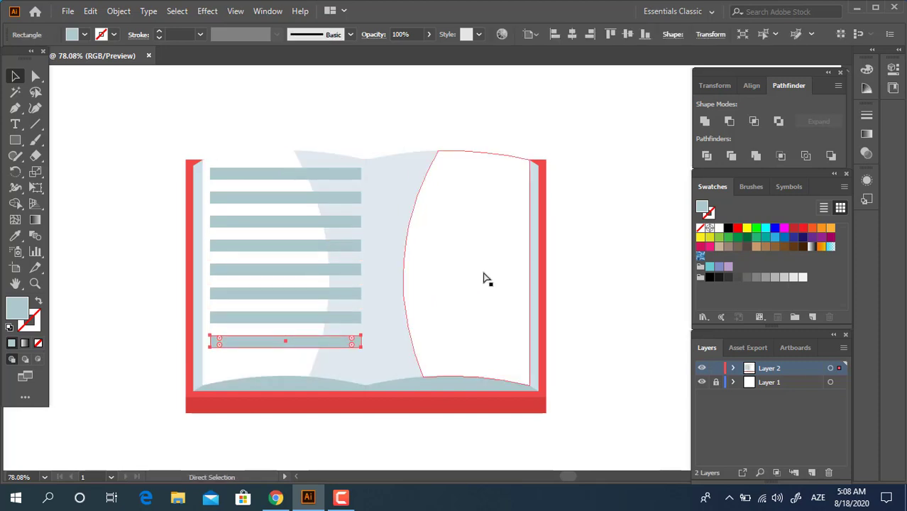
Select all eight text bars together, bottom to top.
shift+click(348, 317)
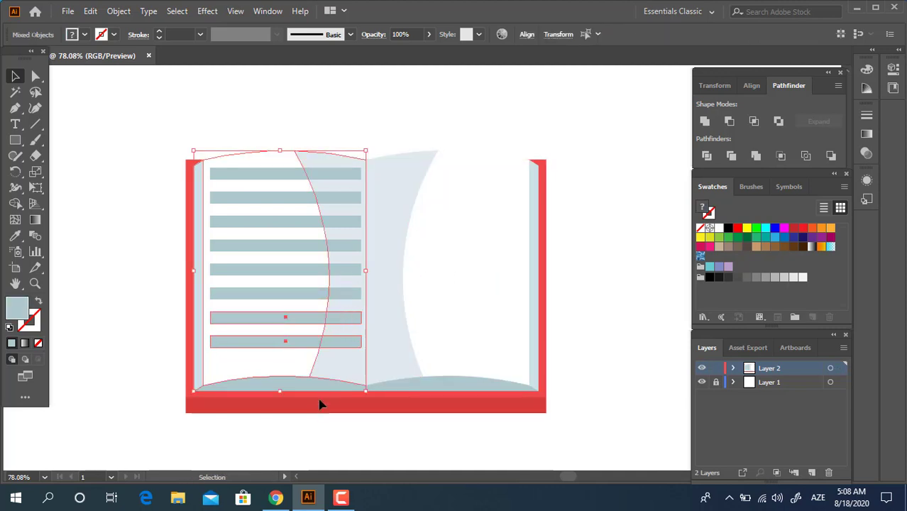
click(320, 400)
shift+click(316, 319)
shift+click(310, 294)
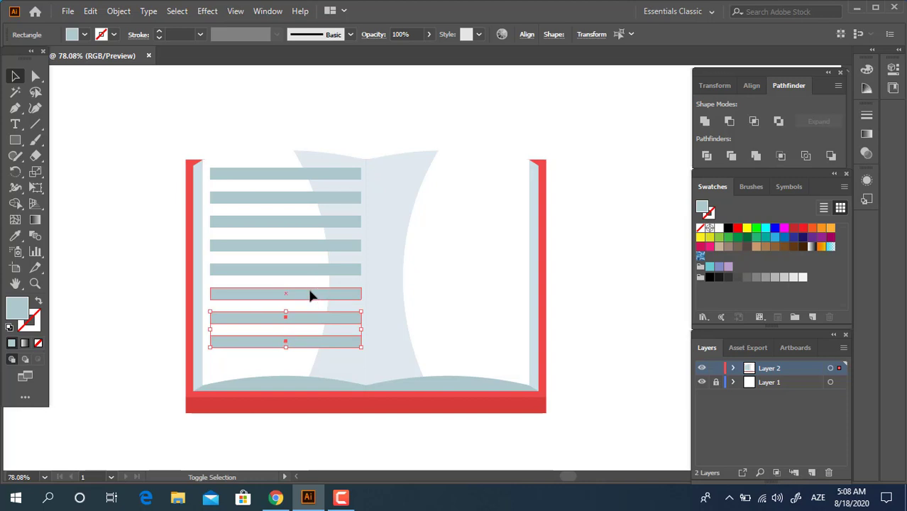
shift+click(303, 270)
shift+click(304, 223)
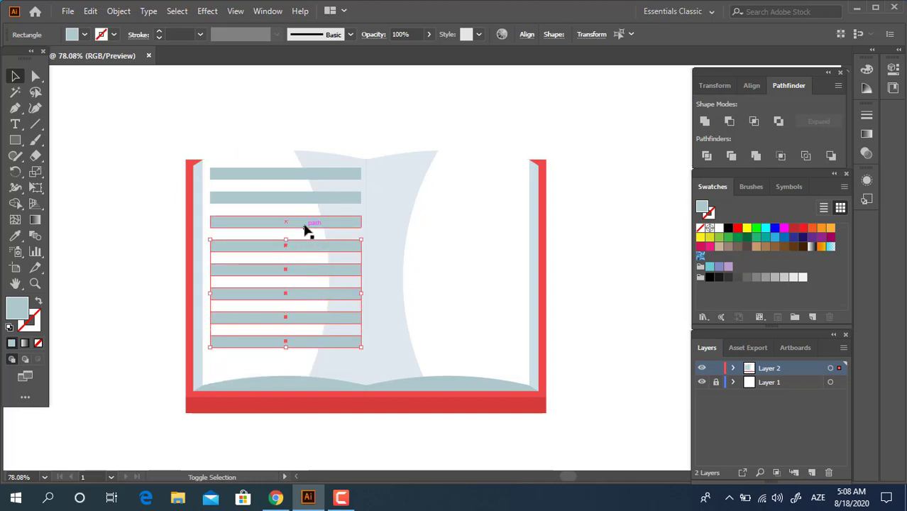
shift+click(312, 199)
shift+click(310, 174)
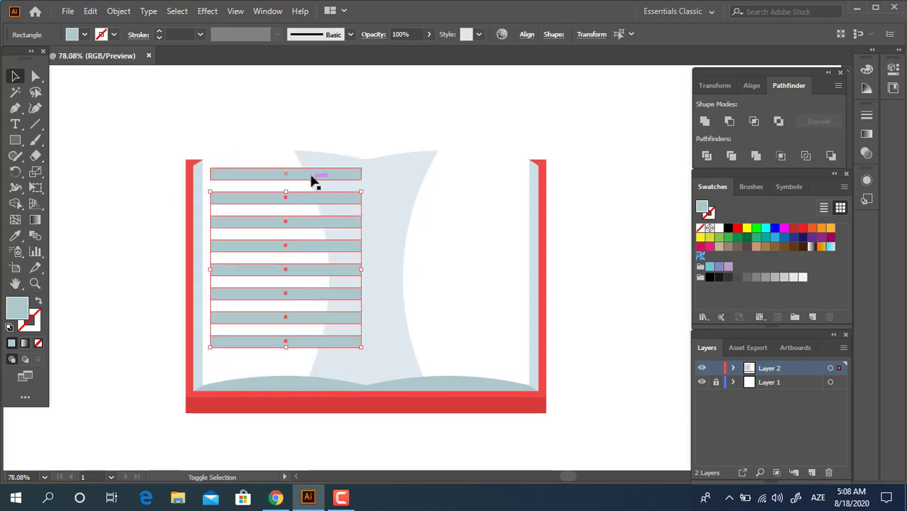
Set the selected text bars' opacity to 54%.
click(428, 35)
click(404, 52)
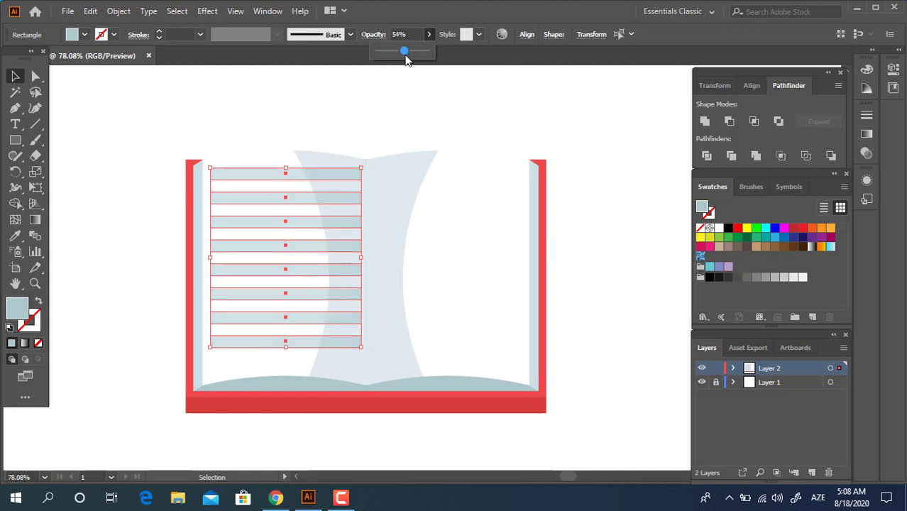
right_click(326, 350)
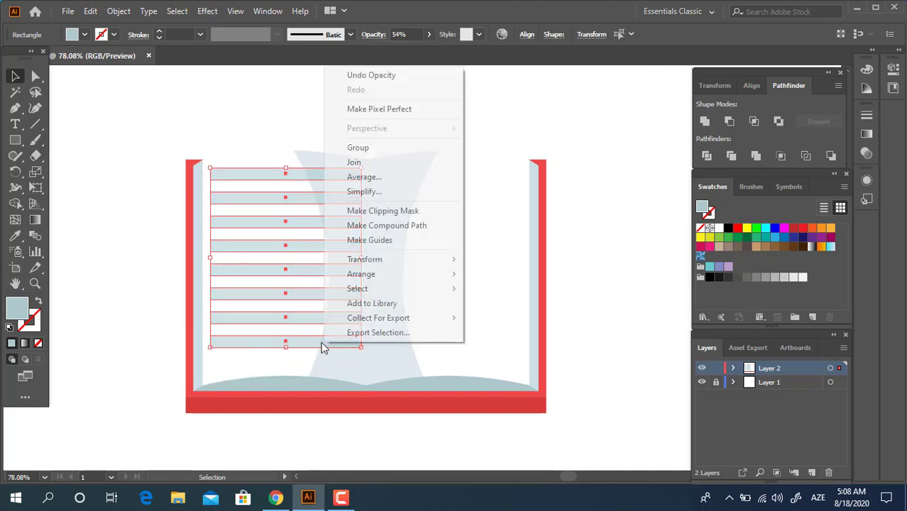
click(146, 335)
Shorten the fourth and seventh bars to about 187 px wide.
click(344, 312)
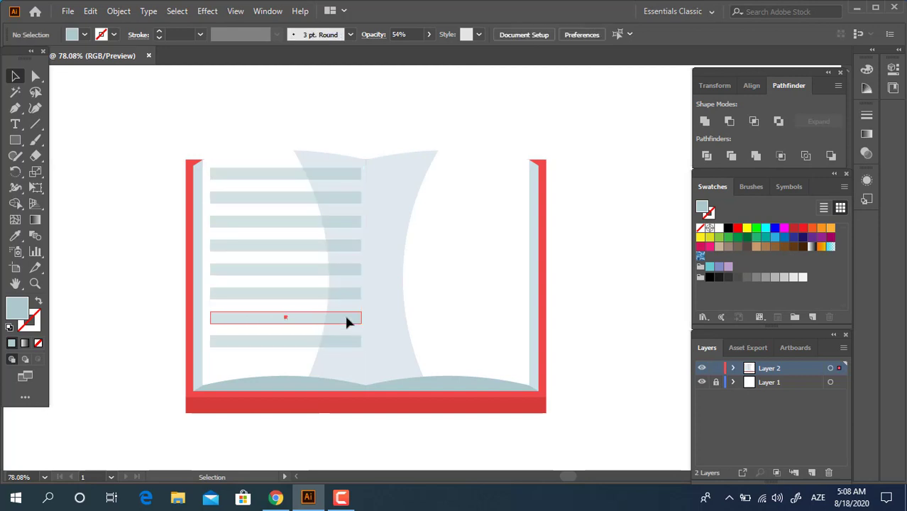
shift+click(304, 247)
drag(361, 282, 325, 282)
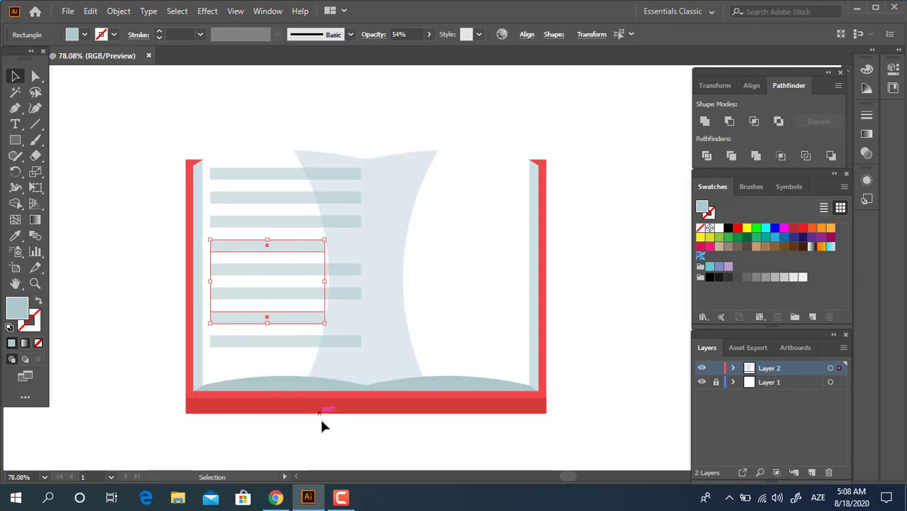
click(351, 345)
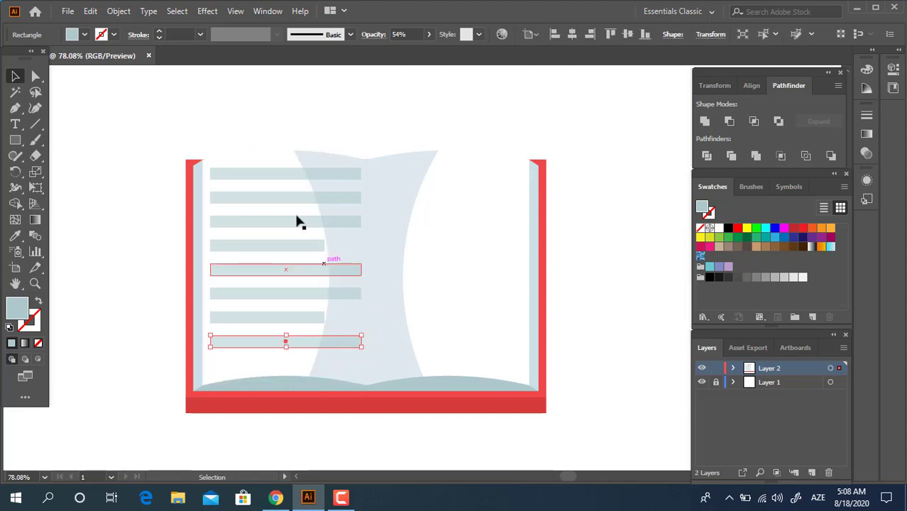
Select all the text bars, nudge them slightly downward, then deselect them.
click(249, 173)
shift+click(251, 199)
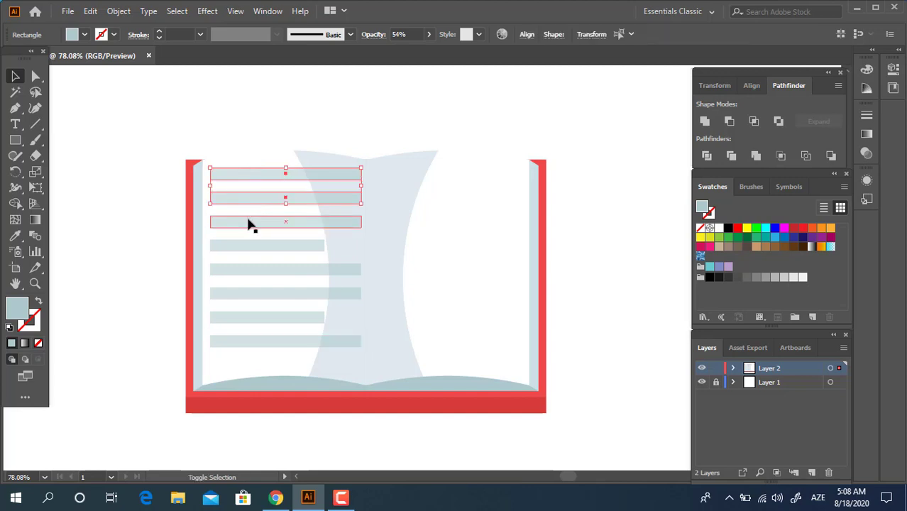
shift+click(249, 223)
shift+click(256, 246)
shift+click(264, 271)
shift+click(257, 294)
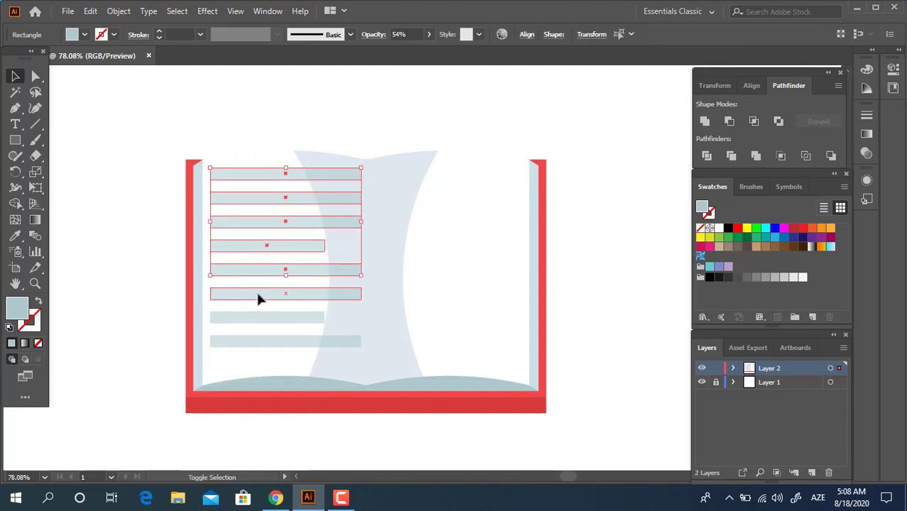
shift+click(259, 318)
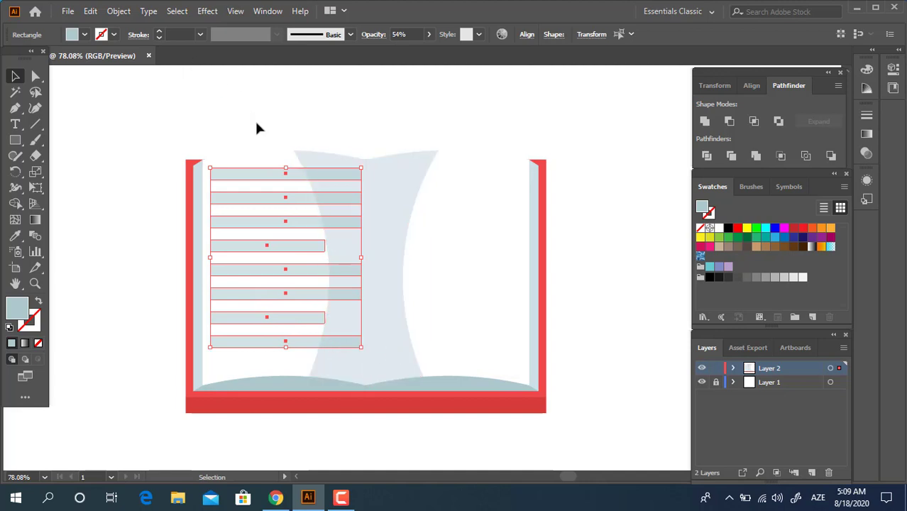
key(Down)
key(Down)
key(Down)
key(Down)
key(Down)
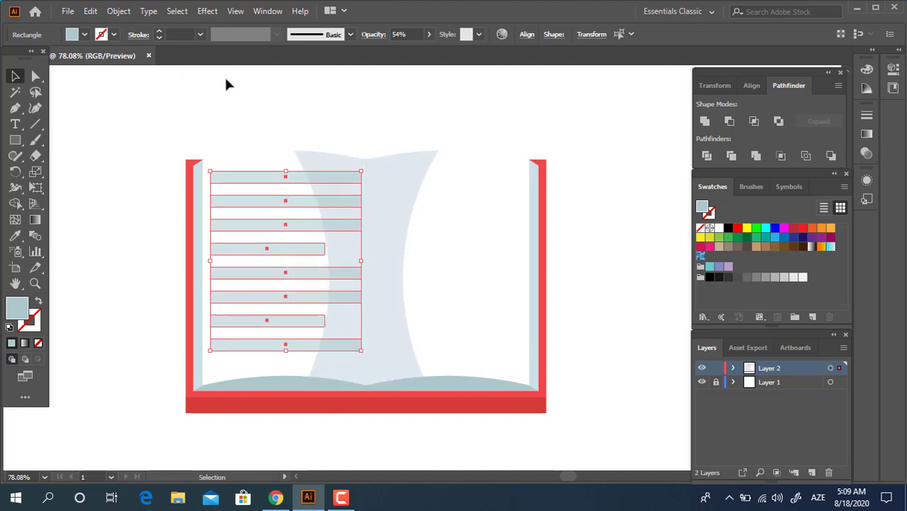
click(112, 14)
click(113, 142)
key(ctrl+shift+a)
Select all the text bars on the left page, top to bottom.
click(259, 177)
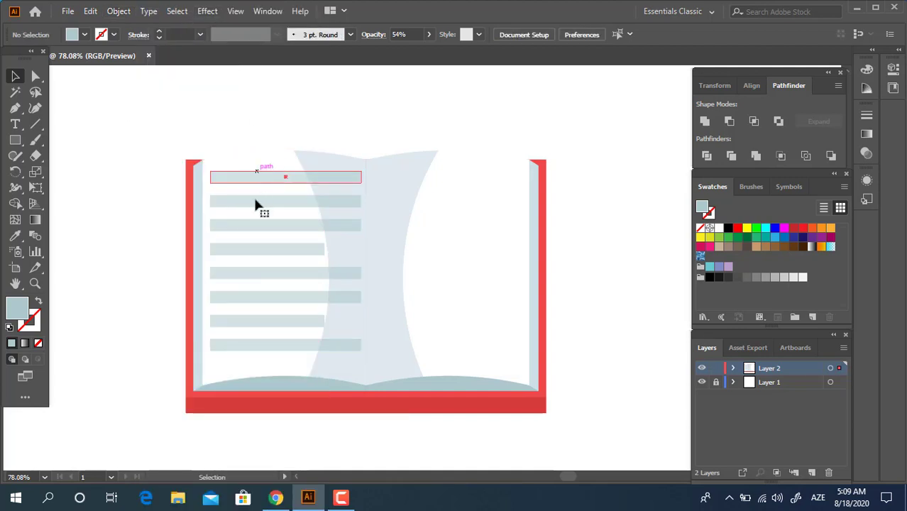
shift+click(258, 201)
shift+click(256, 225)
shift+click(249, 250)
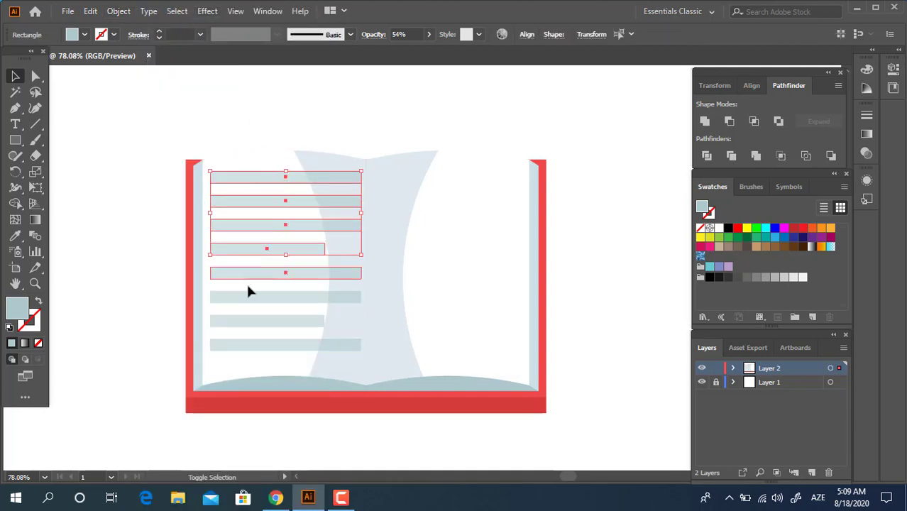
shift+click(247, 274)
shift+click(247, 297)
shift+click(250, 321)
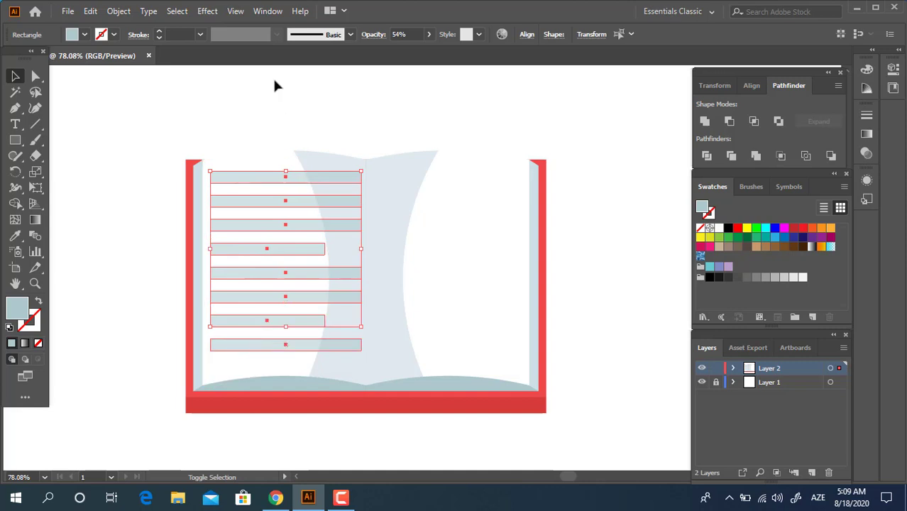
Apply an Arc warp with 10% horizontal bend to the selected bars.
click(201, 12)
mouse_move(224, 183)
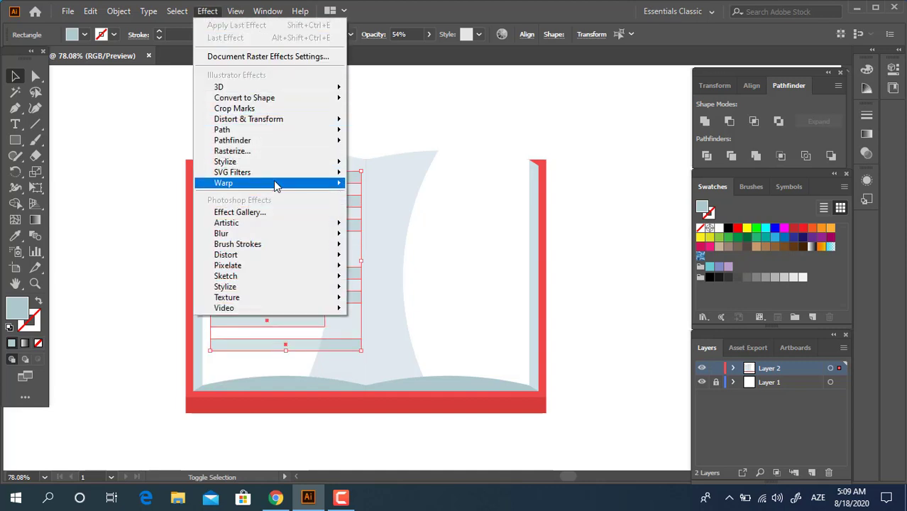
click(395, 190)
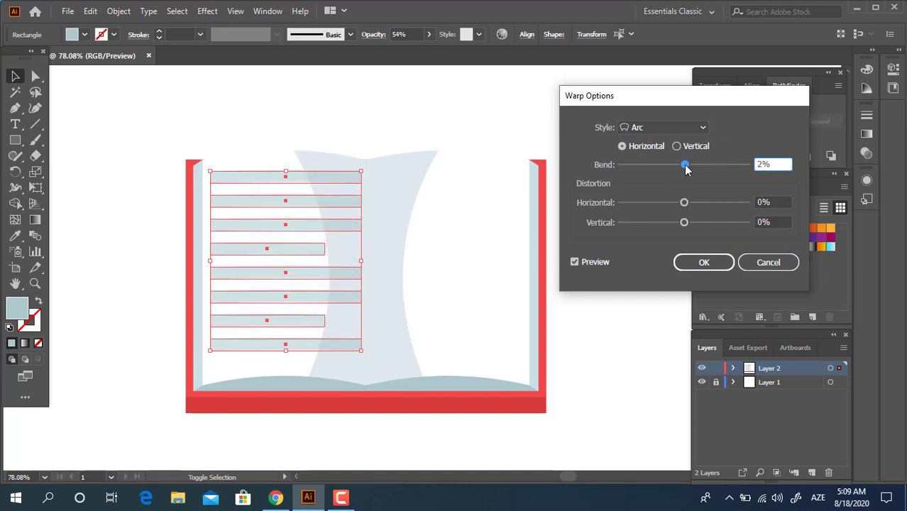
drag(688, 169, 693, 169)
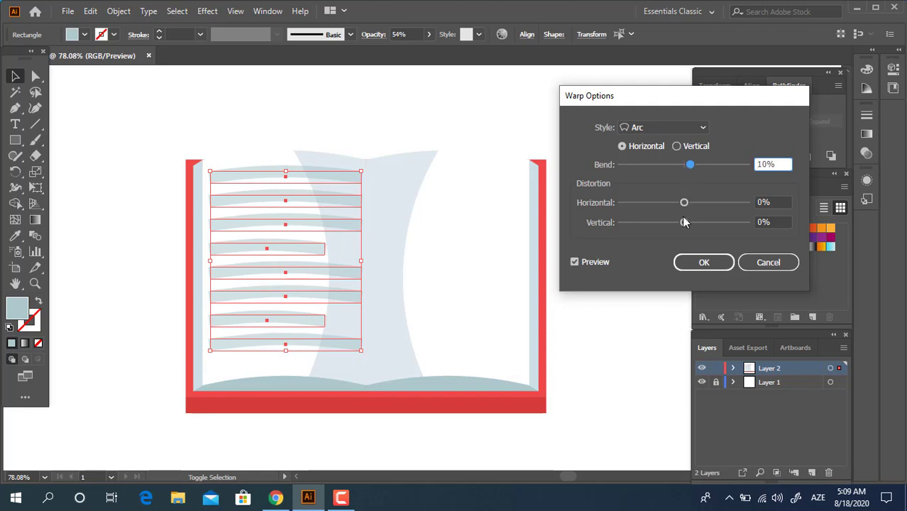
click(715, 264)
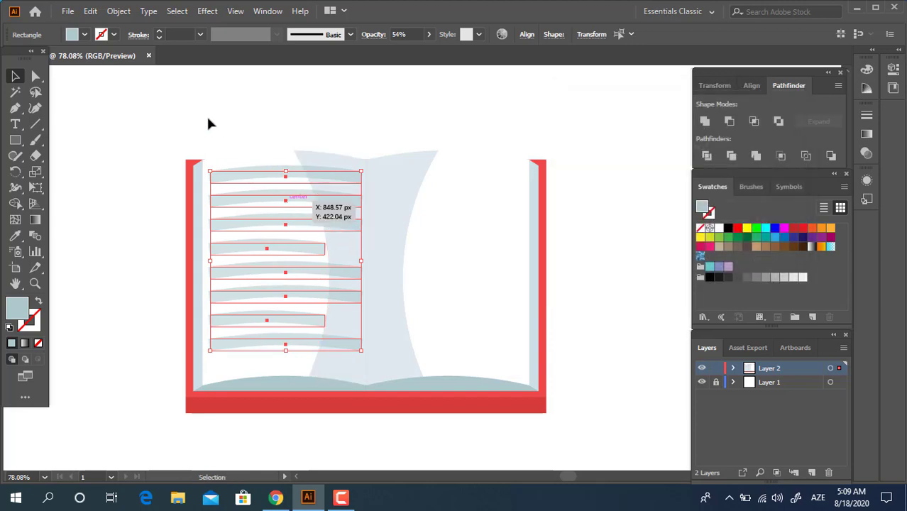
click(118, 11)
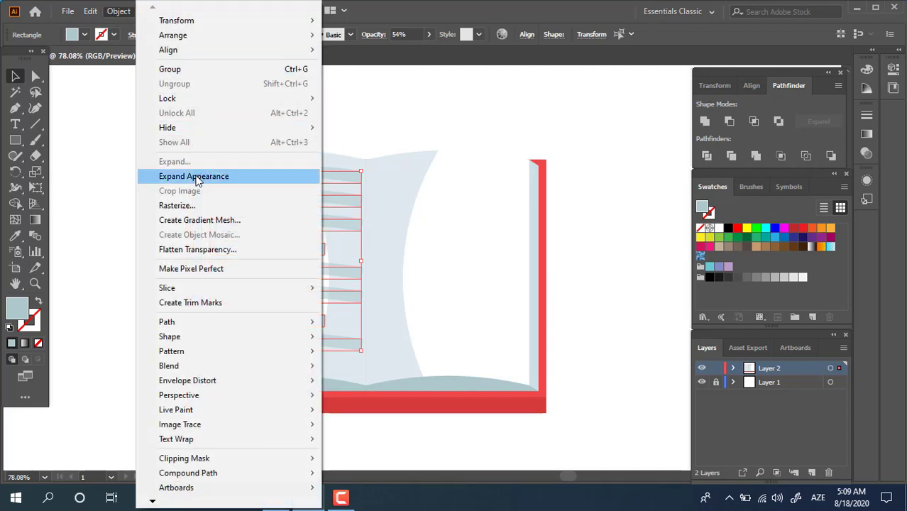
Expand the Arc warp so the bars become real curved paths.
click(198, 178)
click(119, 11)
click(171, 157)
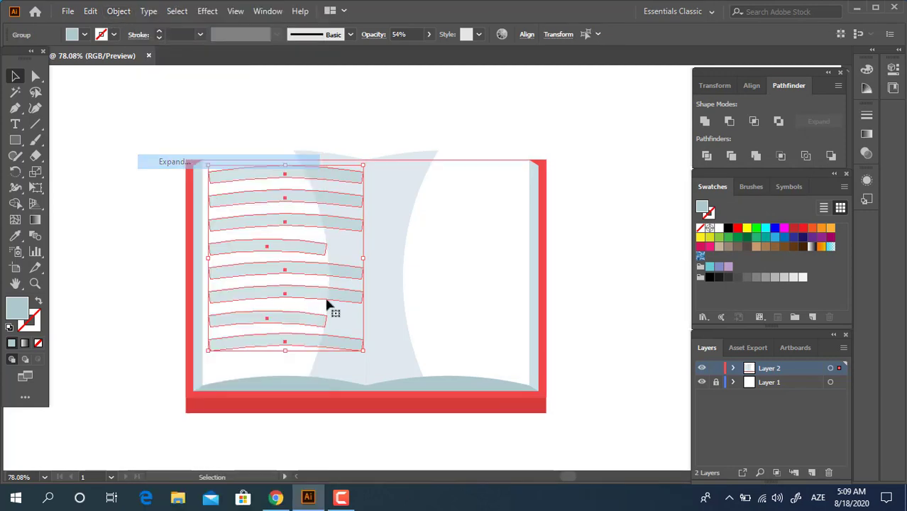
double_click(318, 346)
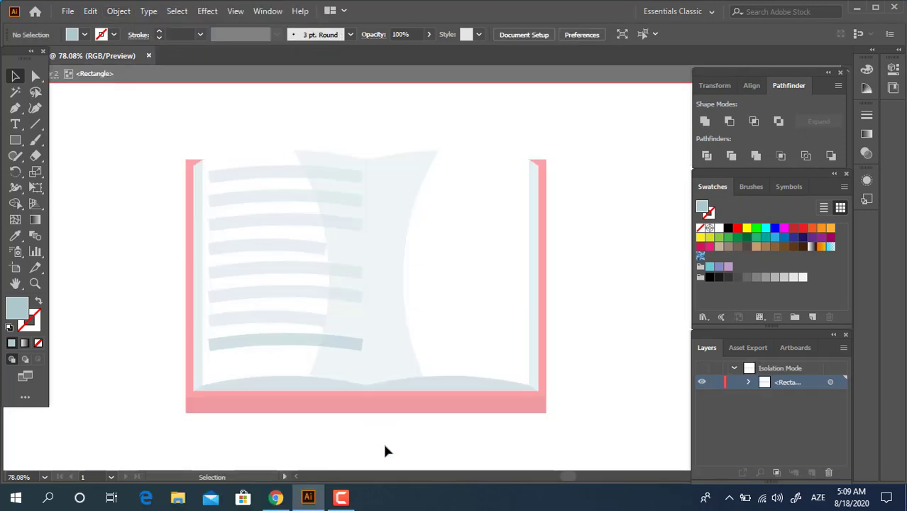
double_click(381, 440)
Select all the curved text strips and group them together.
click(334, 349)
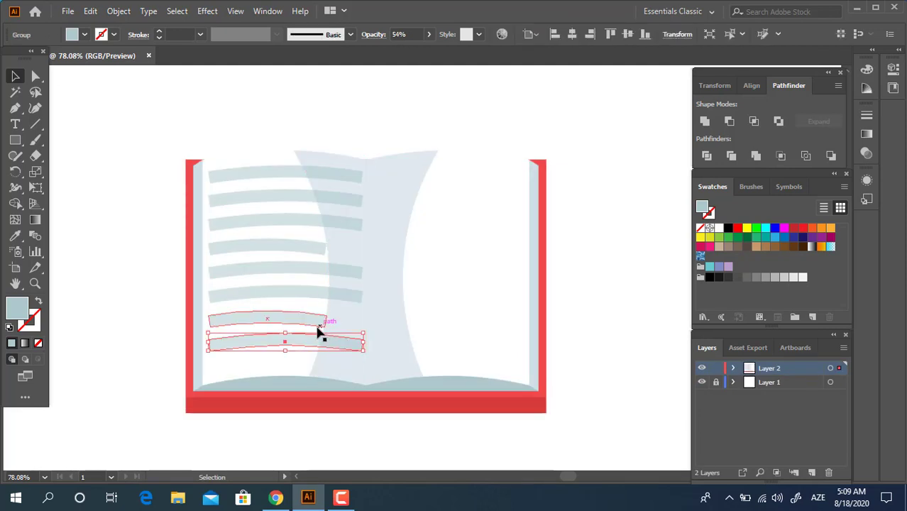
click(305, 321)
shift+click(295, 291)
shift+click(277, 274)
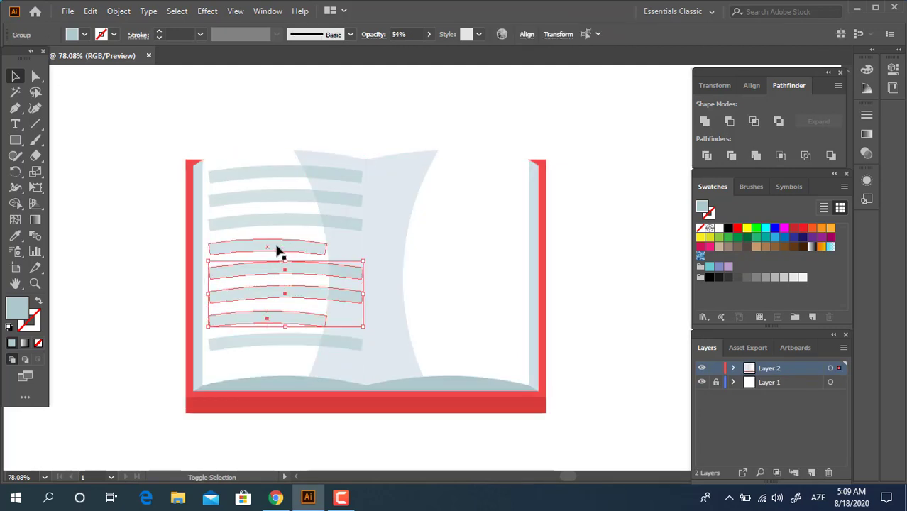
shift+click(277, 249)
shift+click(276, 224)
shift+click(270, 199)
shift+click(268, 176)
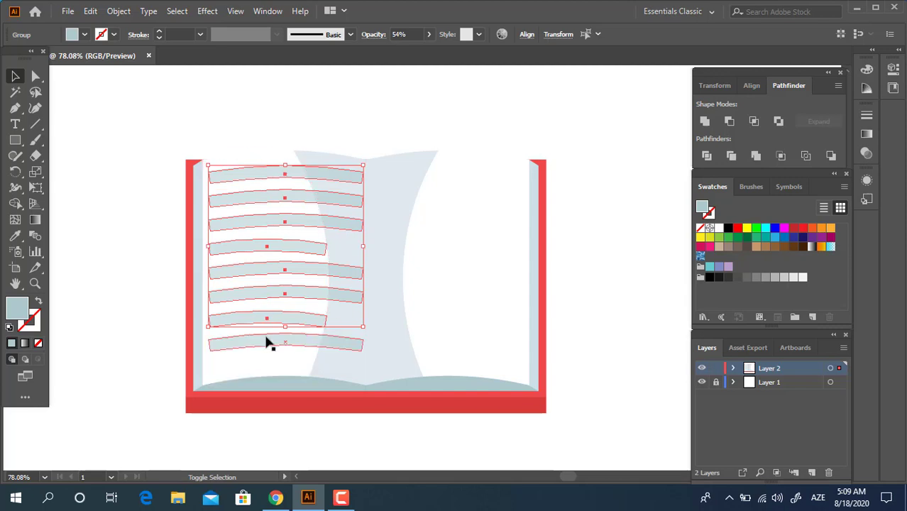
shift+click(269, 345)
right_click(263, 290)
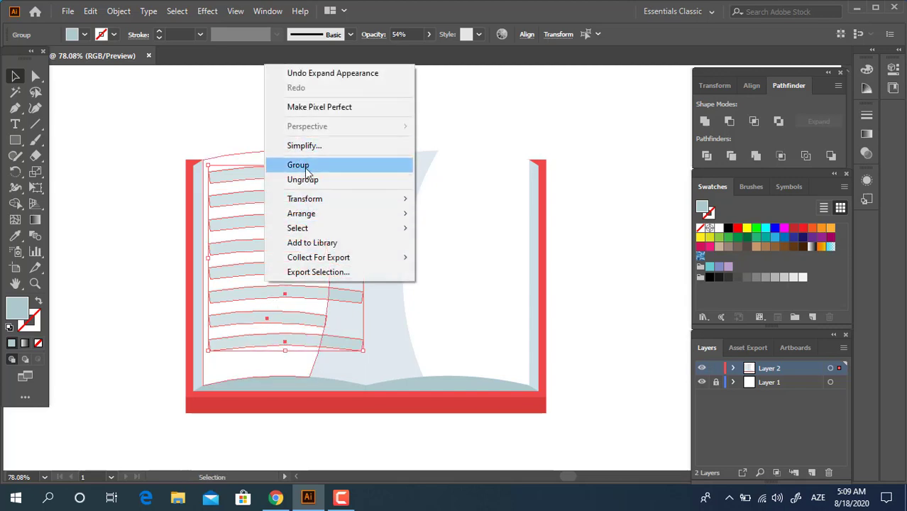
click(298, 164)
Copy the grouped strips, paste in front, and move the copy onto the right page.
click(90, 12)
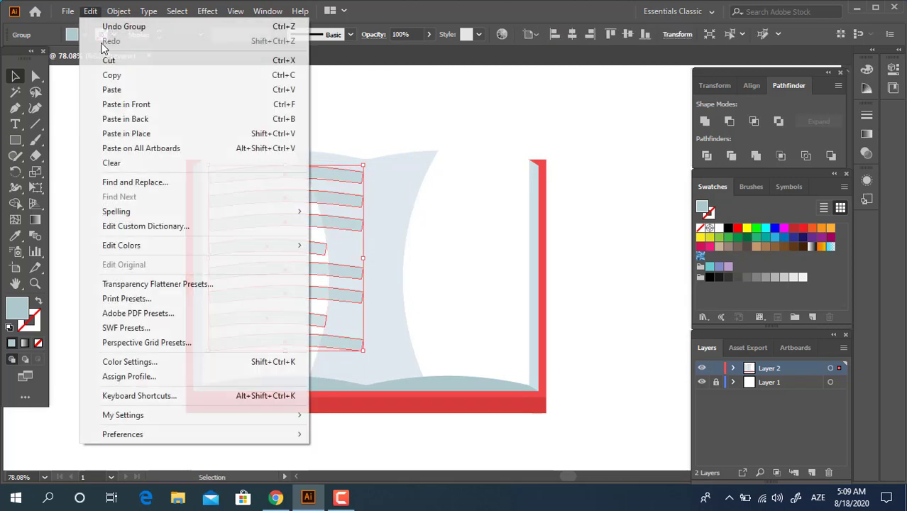
click(131, 75)
click(90, 12)
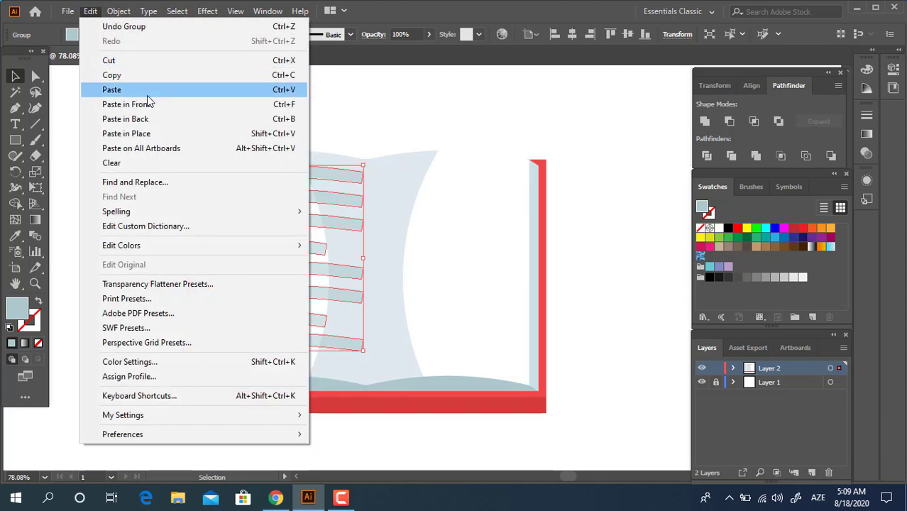
click(147, 104)
drag(305, 348, 458, 357)
click(582, 339)
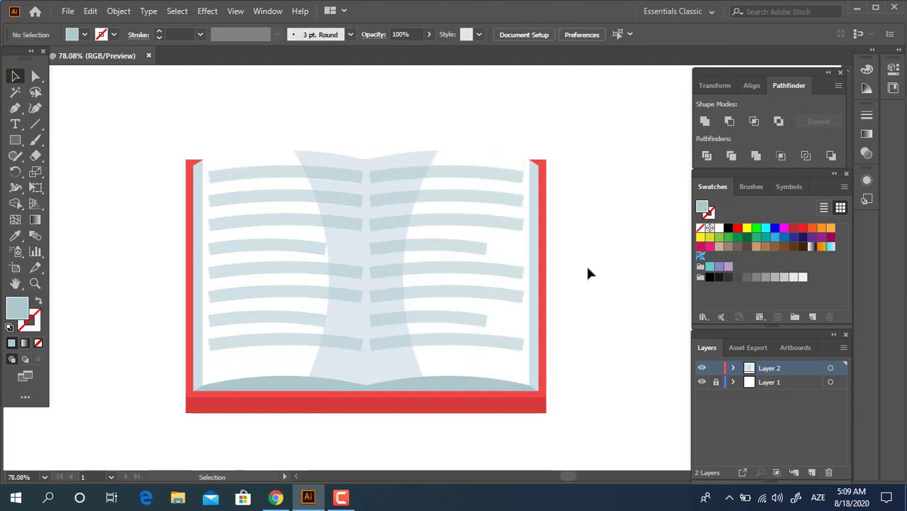
Draw a tall rectangle over the centre fold and fill it with the cover's red.
drag(579, 264, 580, 273)
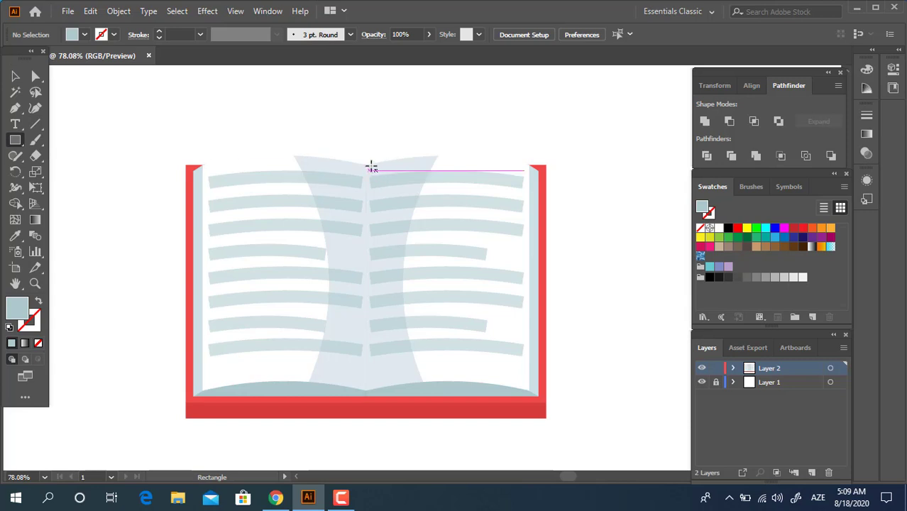
drag(366, 166, 333, 266)
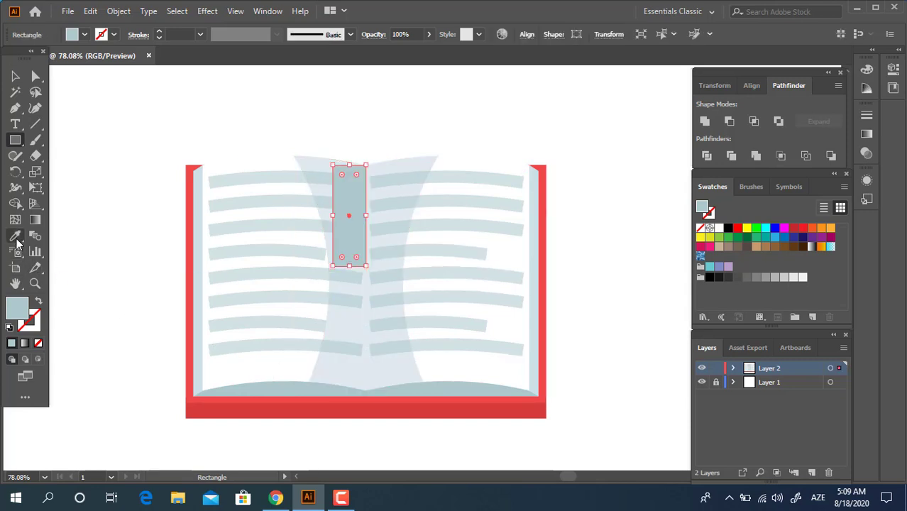
click(15, 237)
click(207, 405)
click(14, 77)
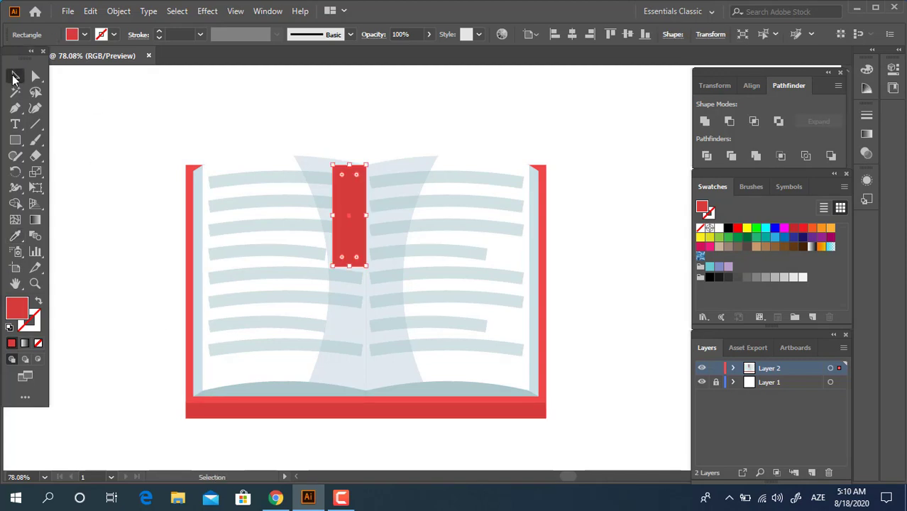
Stretch the red strip's top above the pages and shorten its bottom.
drag(354, 168, 350, 155)
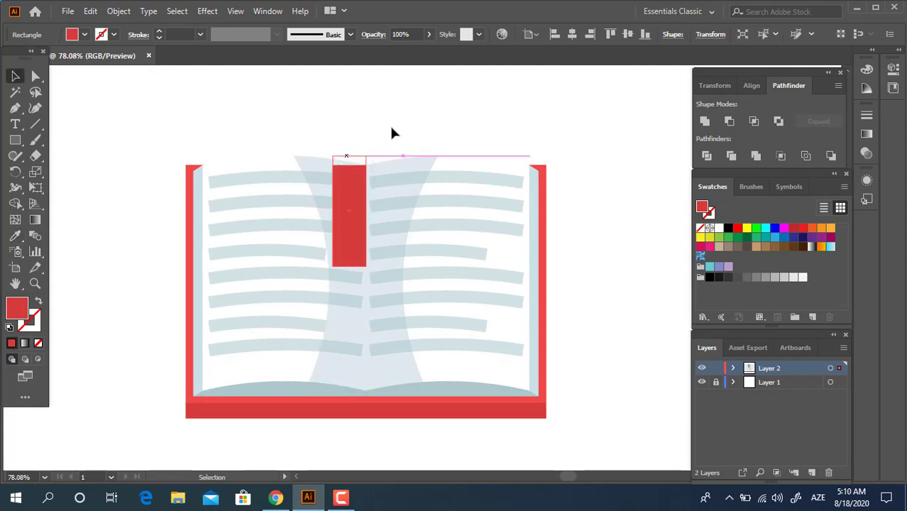
click(375, 191)
click(349, 265)
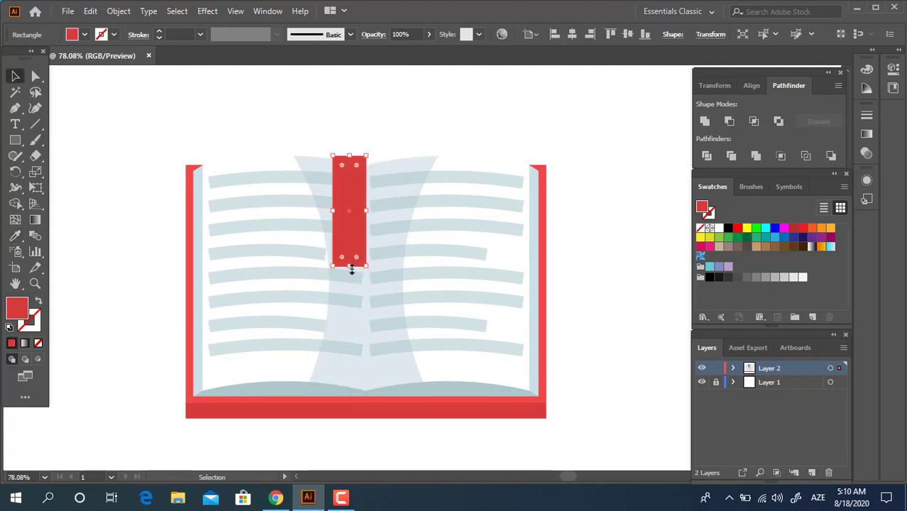
drag(350, 266, 350, 235)
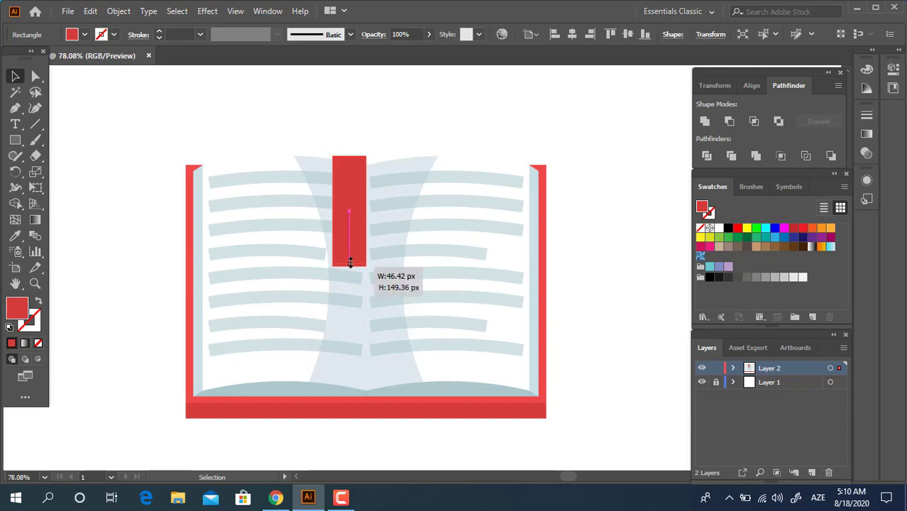
click(421, 129)
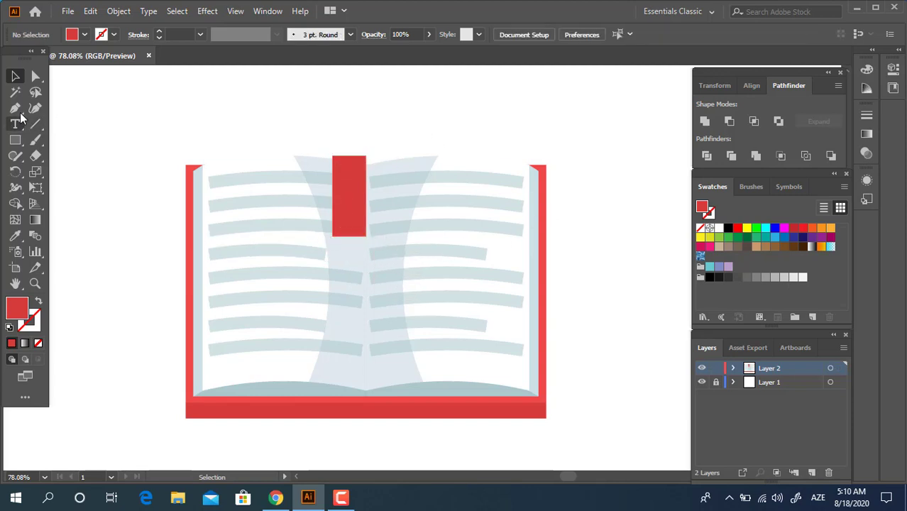
Add an anchor at the bookmark's bottom centre and pull it up into a V notch.
click(15, 109)
click(350, 237)
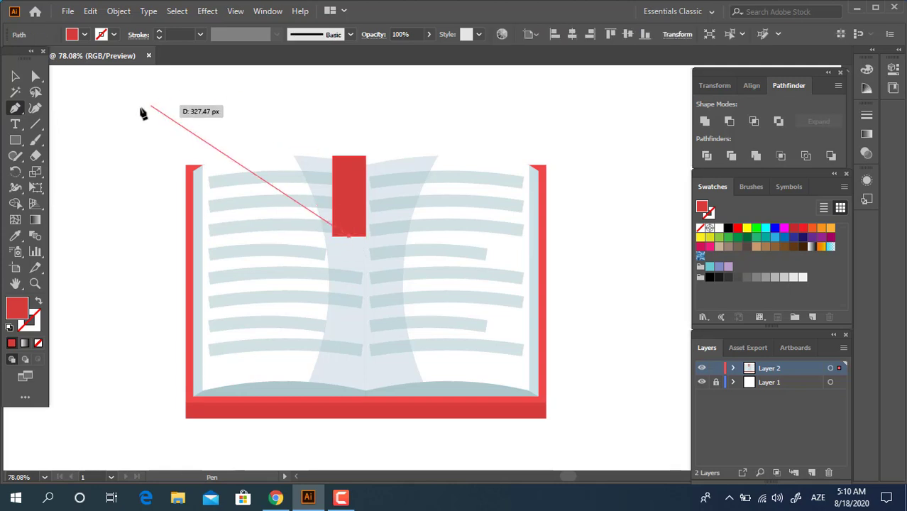
ctrl+click(341, 196)
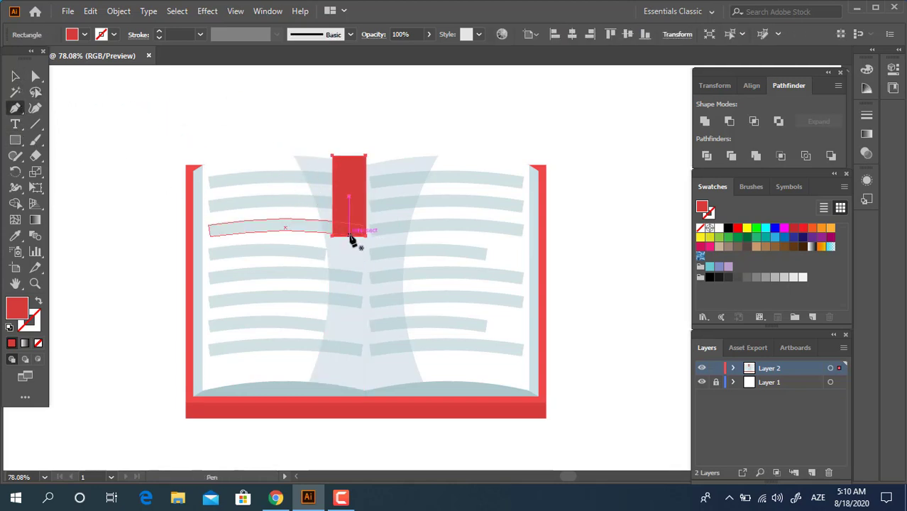
click(281, 199)
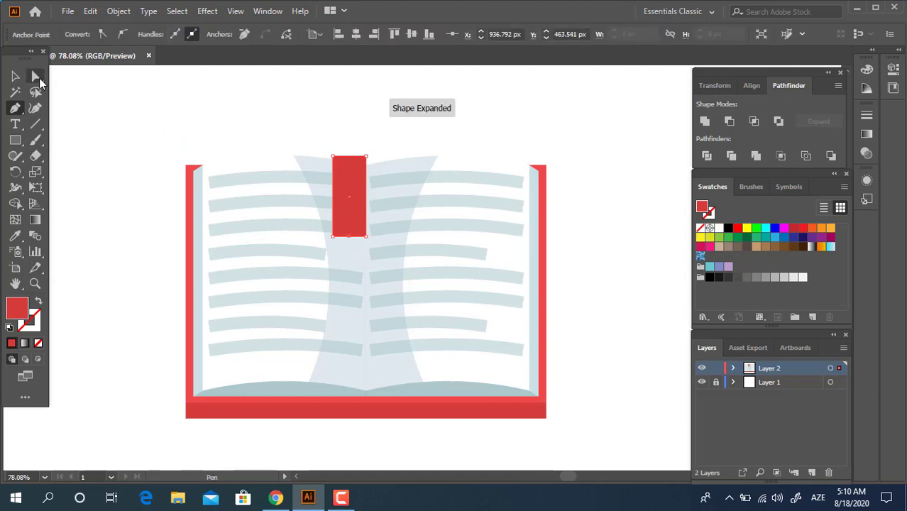
click(37, 78)
drag(350, 232, 350, 218)
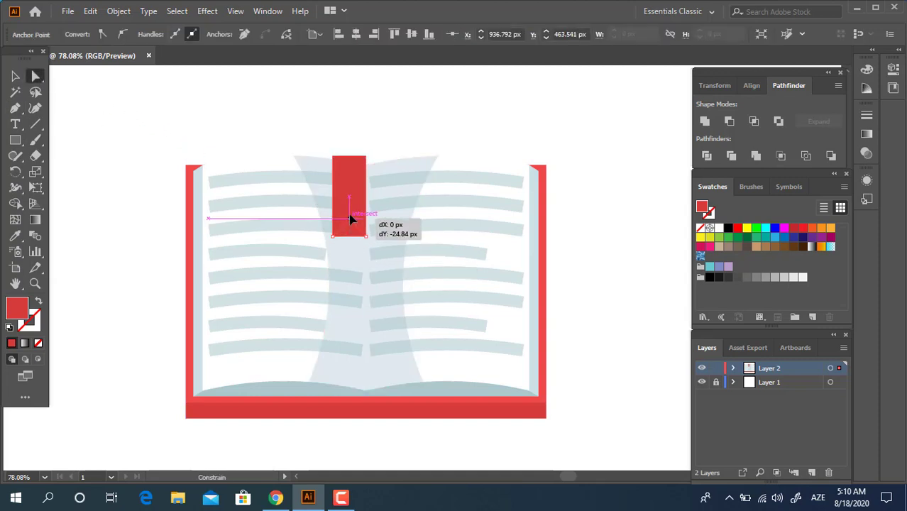
click(410, 127)
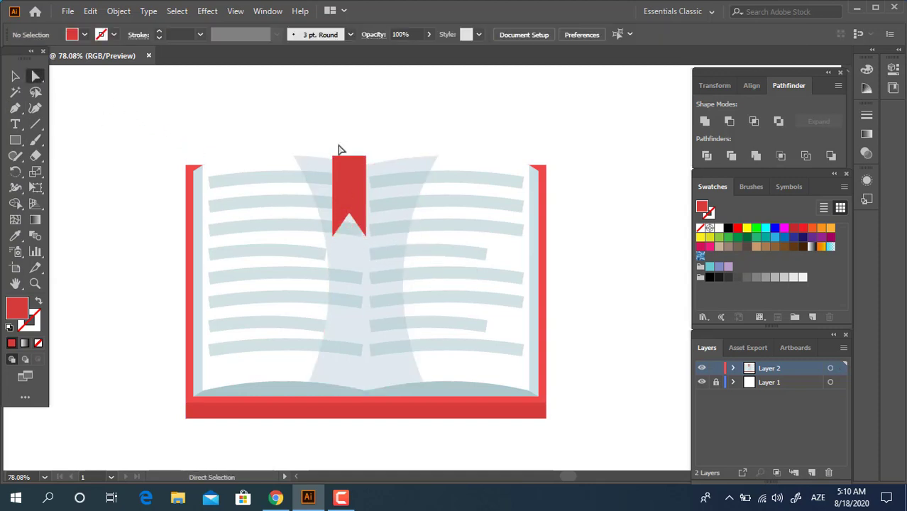
Draw a small rectangle at the bookmark's top and send it to the back.
click(17, 143)
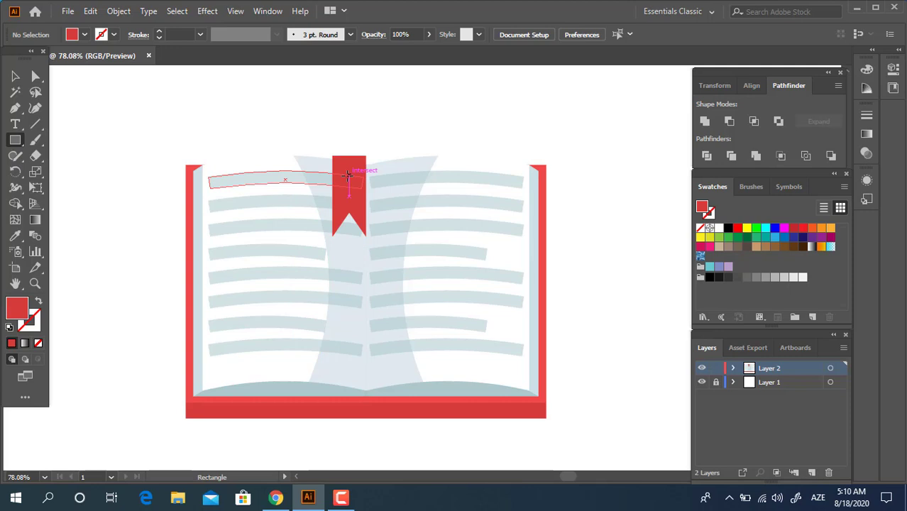
drag(309, 164, 367, 142)
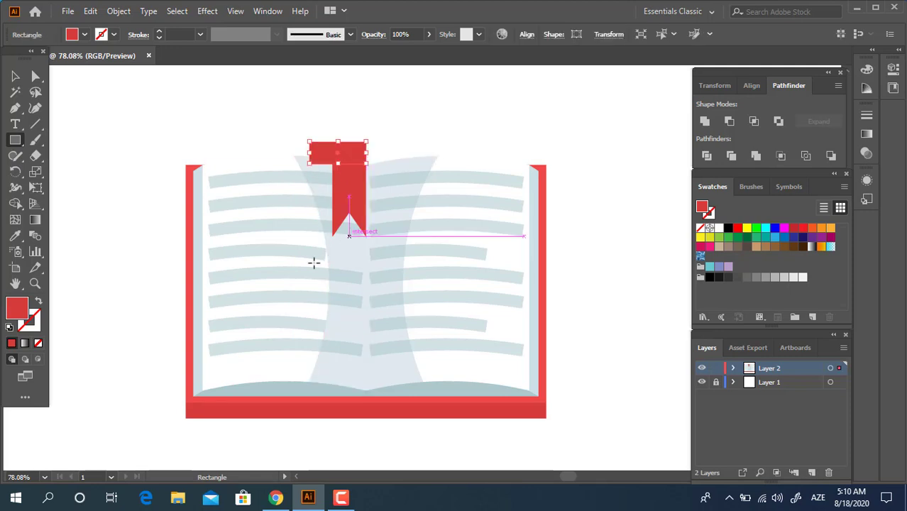
right_click(345, 150)
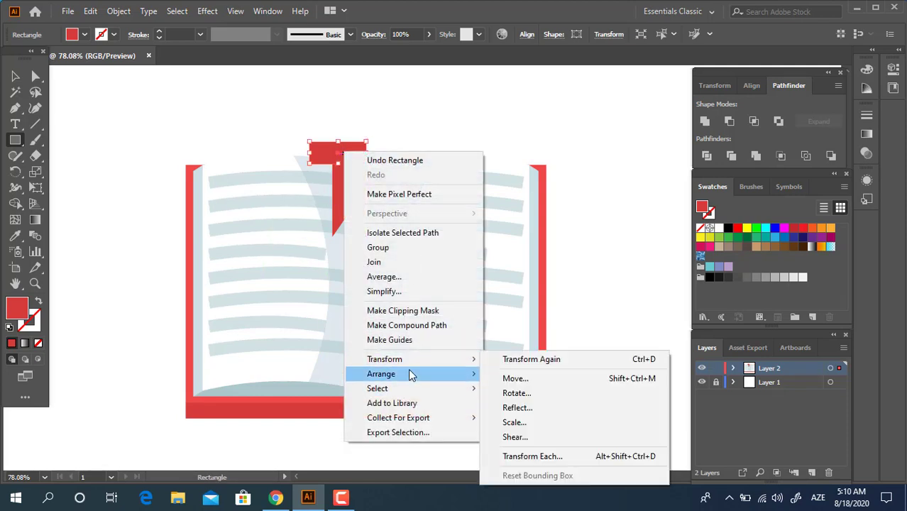
mouse_move(381, 374)
click(533, 415)
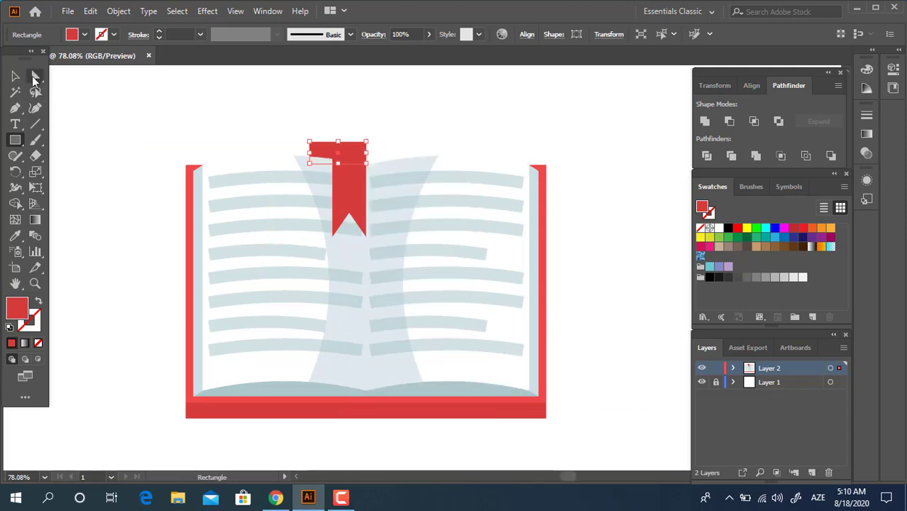
Round the small rectangle's top-left corner and shape the bookmark's top into a rounded cap.
click(35, 77)
drag(299, 139, 347, 168)
click(418, 134)
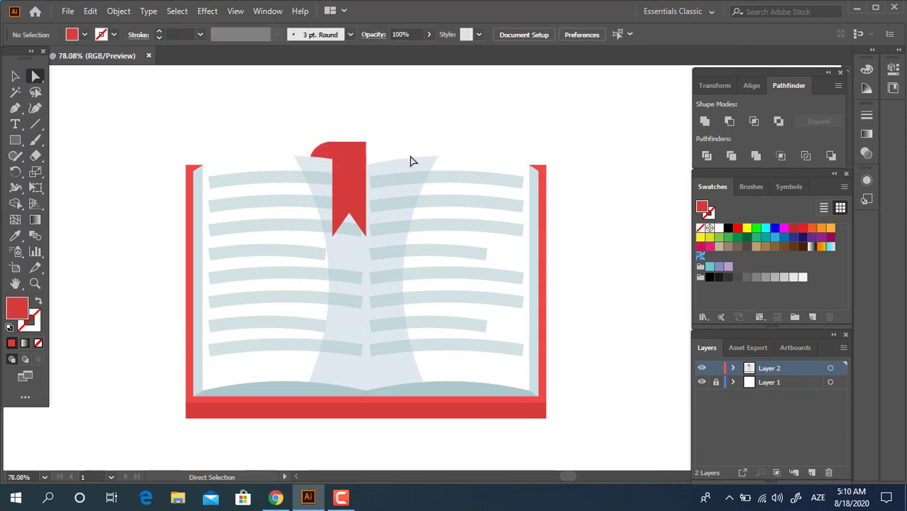
mouse_move(359, 137)
mouse_down()
mouse_move(369, 155)
mouse_move(350, 167)
mouse_up()
click(401, 132)
key(ctrl+z)
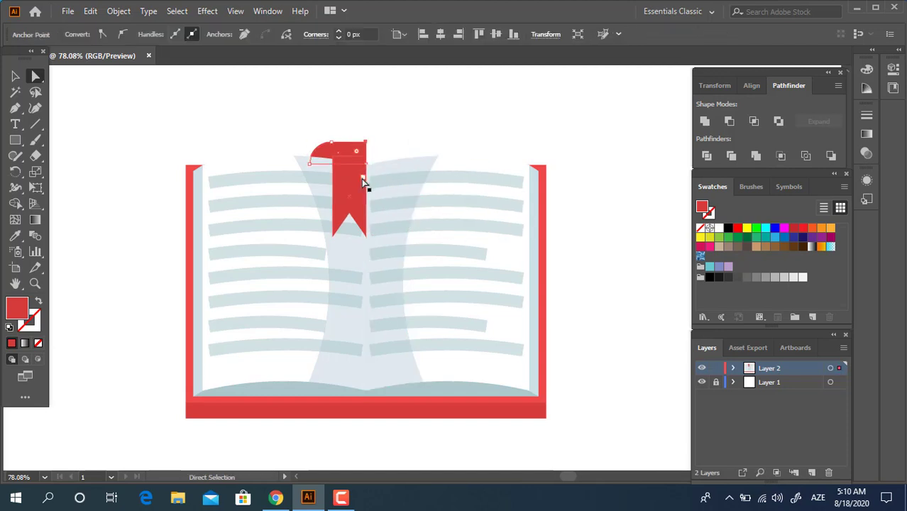
click(362, 182)
click(334, 156)
mouse_move(349, 156)
mouse_down()
mouse_move(355, 132)
mouse_move(350, 167)
mouse_up()
click(399, 141)
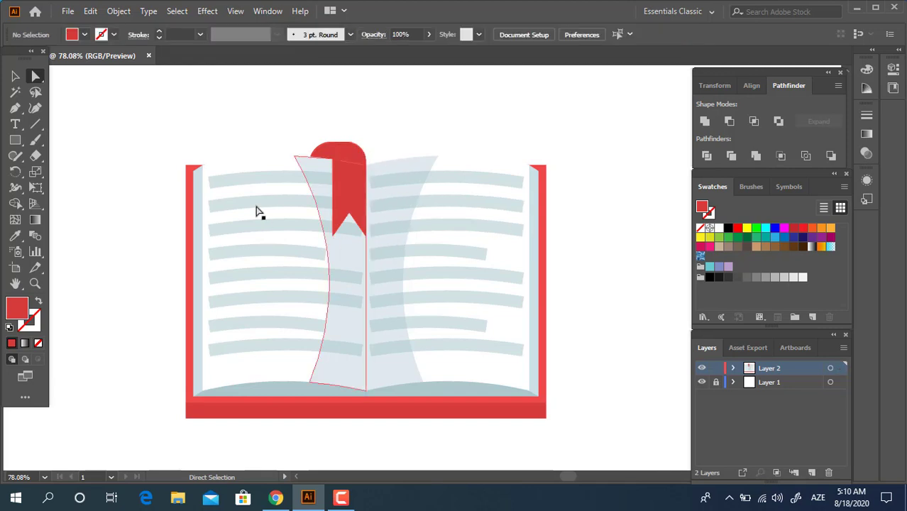
click(15, 76)
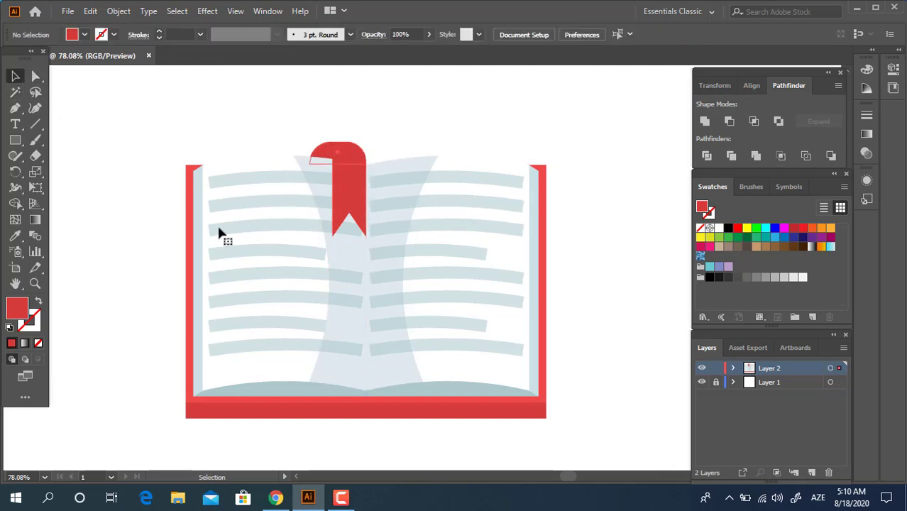
Fill the bookmark's top piece with the darker red BA3131.
key(ctrl+z)
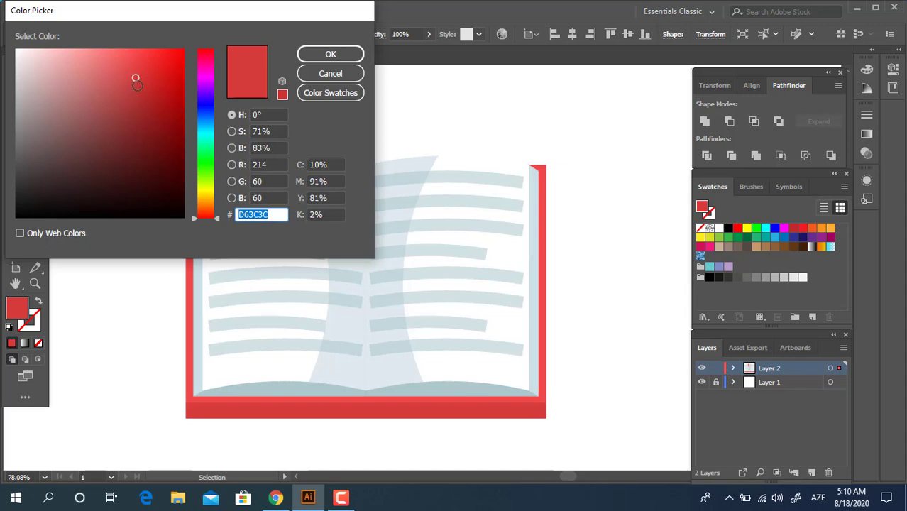
drag(139, 90, 140, 94)
key(Return)
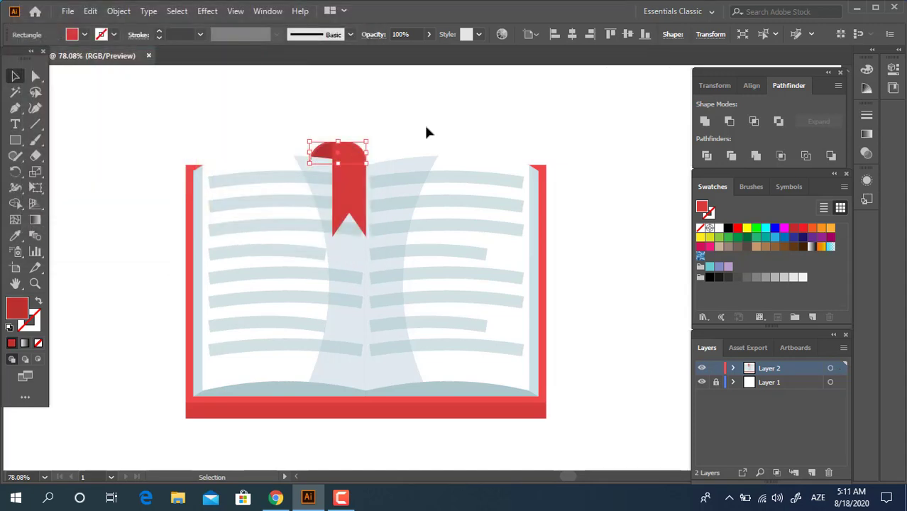
click(460, 138)
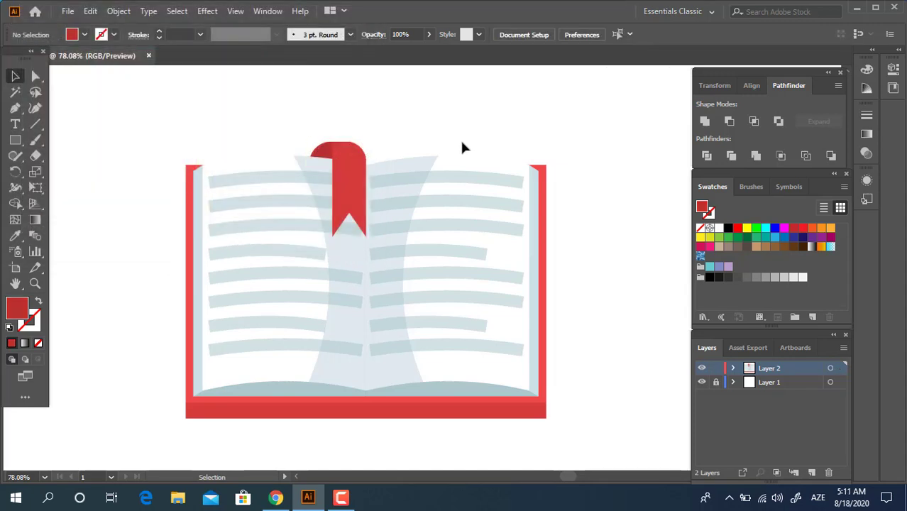
click(349, 173)
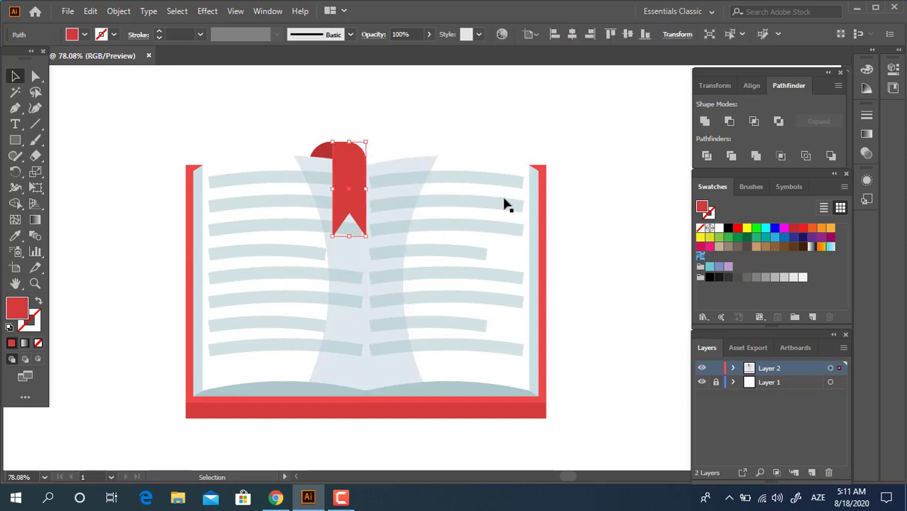
click(625, 316)
Inside the book group, trim the cover's bottom red strip to a thinner height.
drag(617, 320, 612, 310)
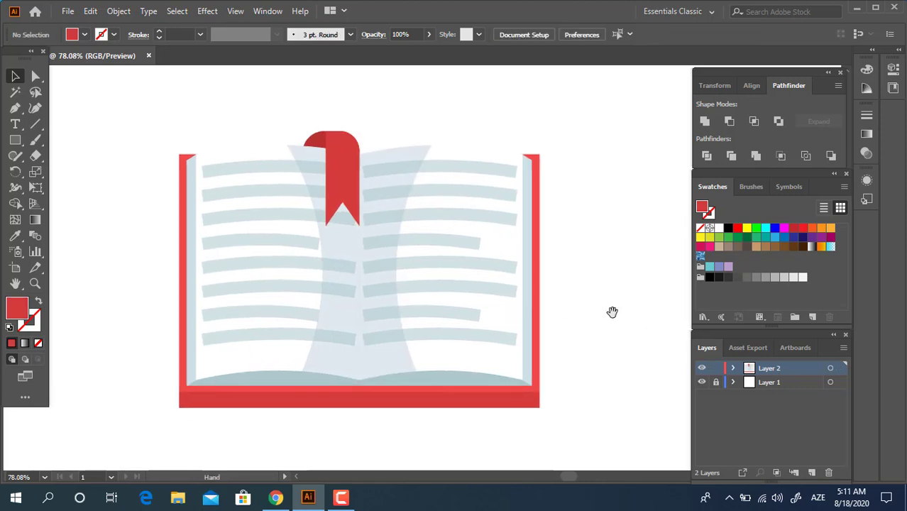
drag(581, 407, 159, 135)
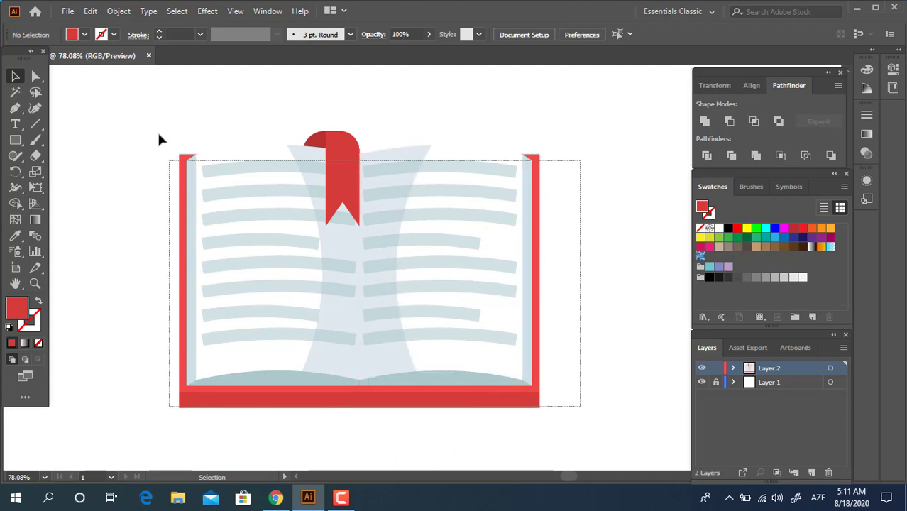
click(369, 418)
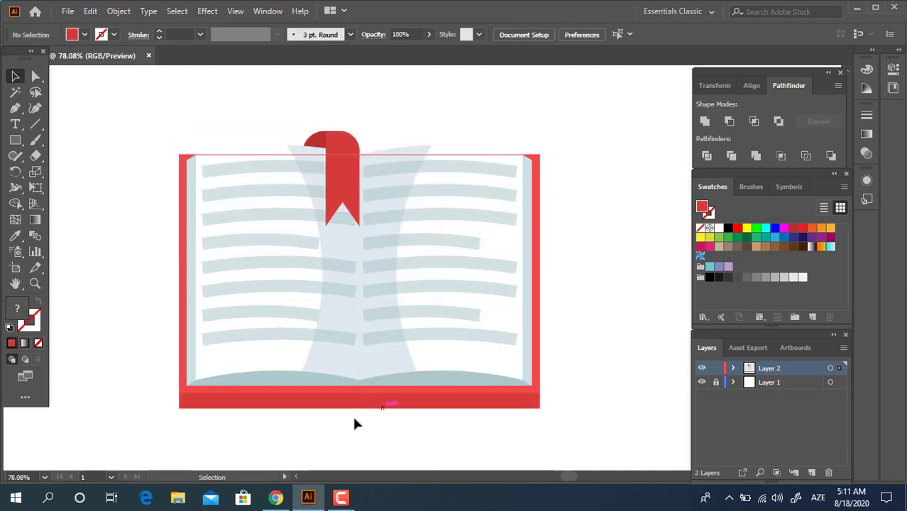
double_click(359, 405)
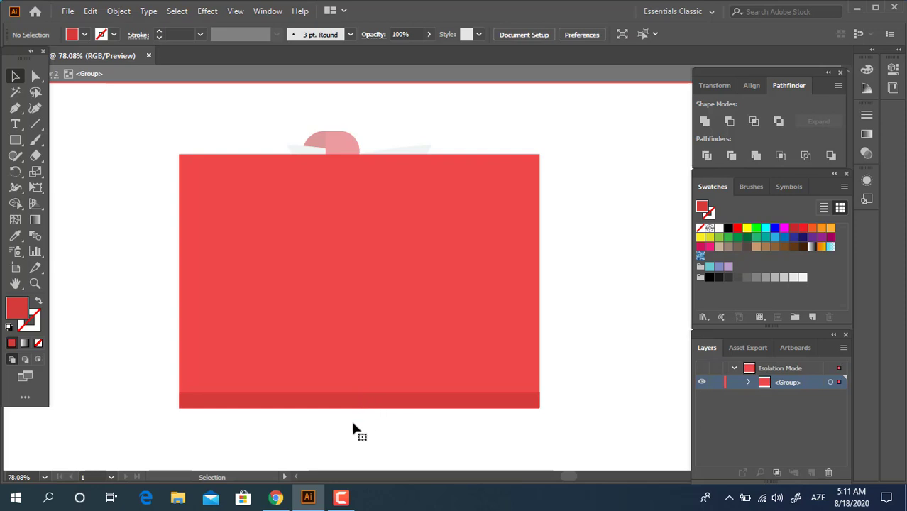
drag(359, 407, 360, 403)
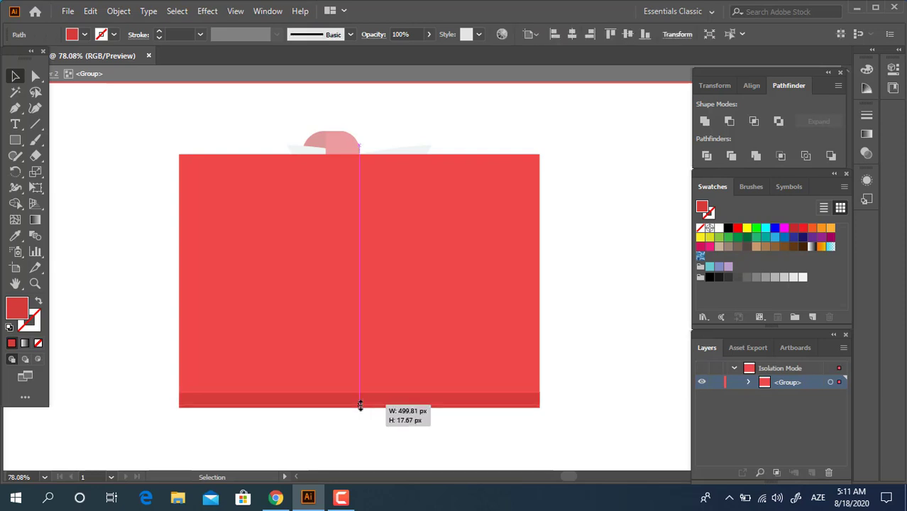
double_click(365, 423)
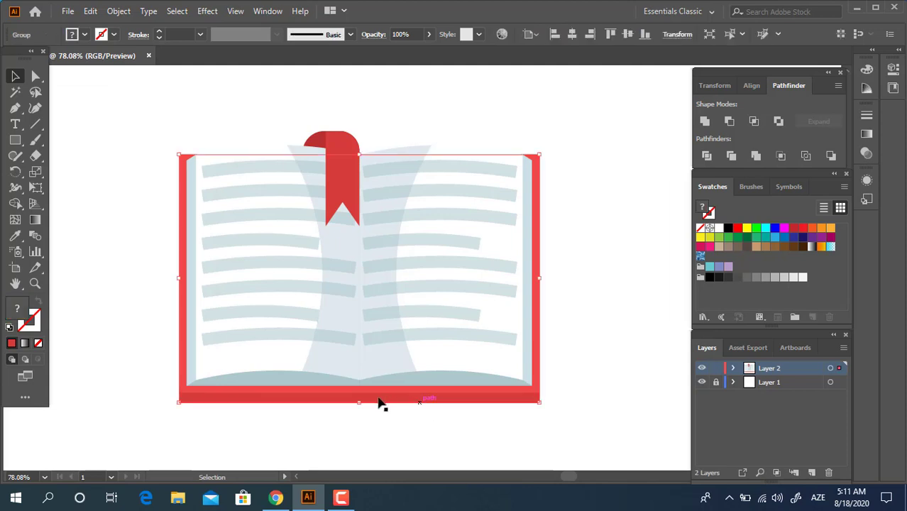
double_click(362, 403)
click(362, 400)
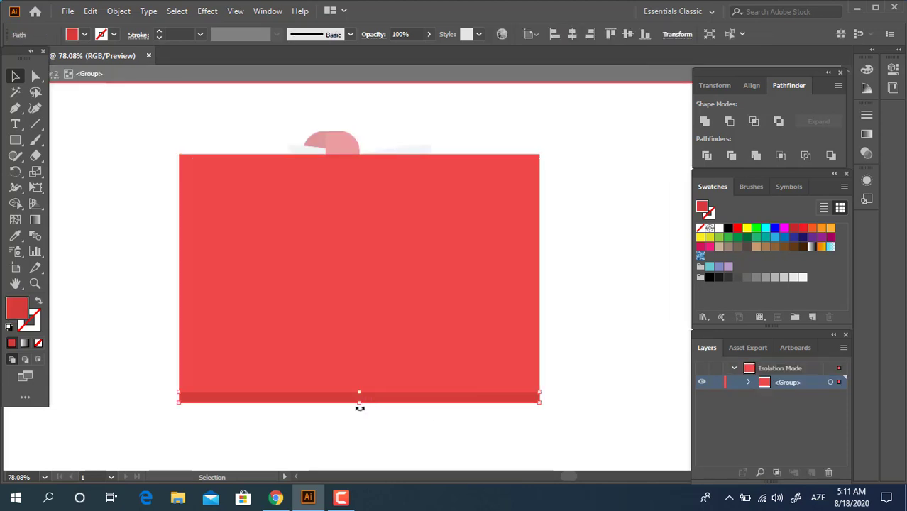
drag(360, 403, 359, 400)
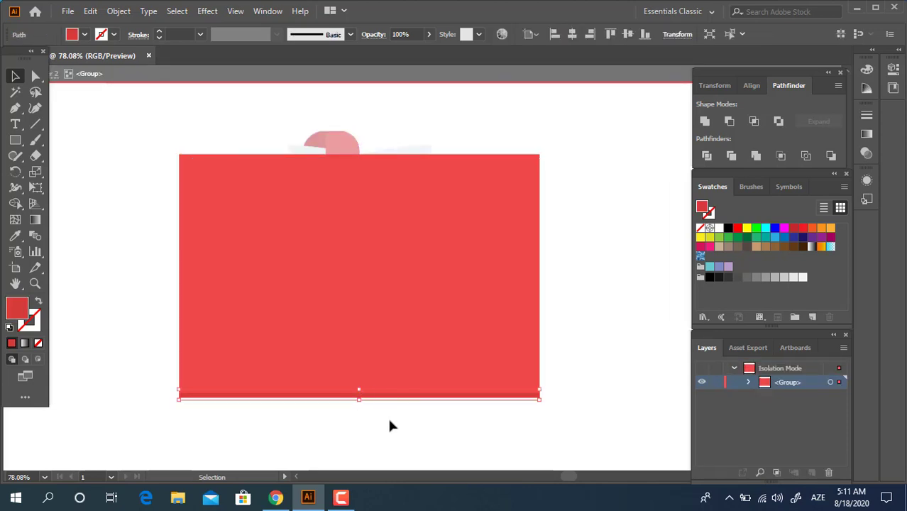
double_click(448, 438)
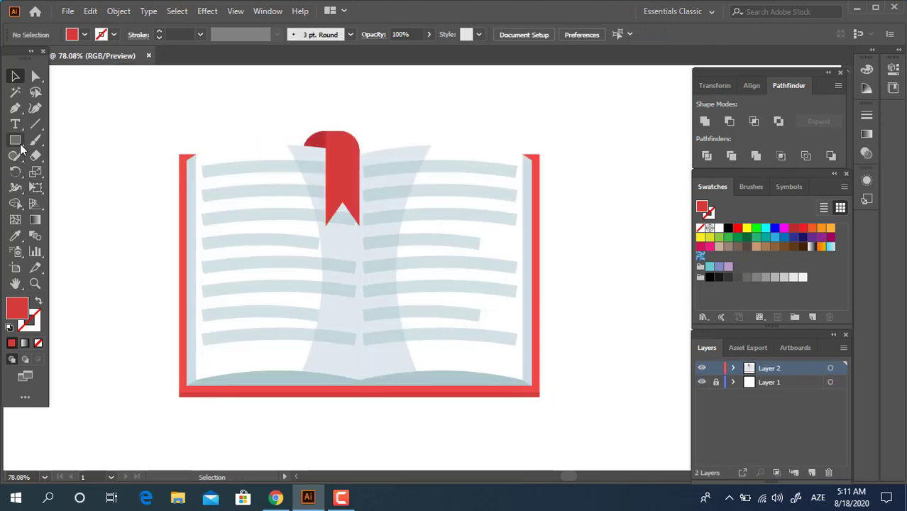
Draw a triangle at the left page's outer edge and give it the white page colour.
click(15, 108)
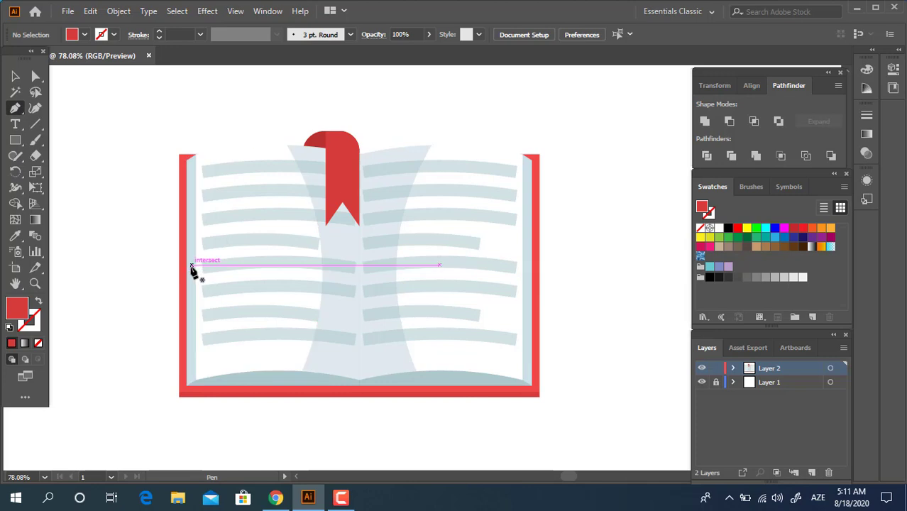
click(191, 265)
drag(191, 336, 170, 341)
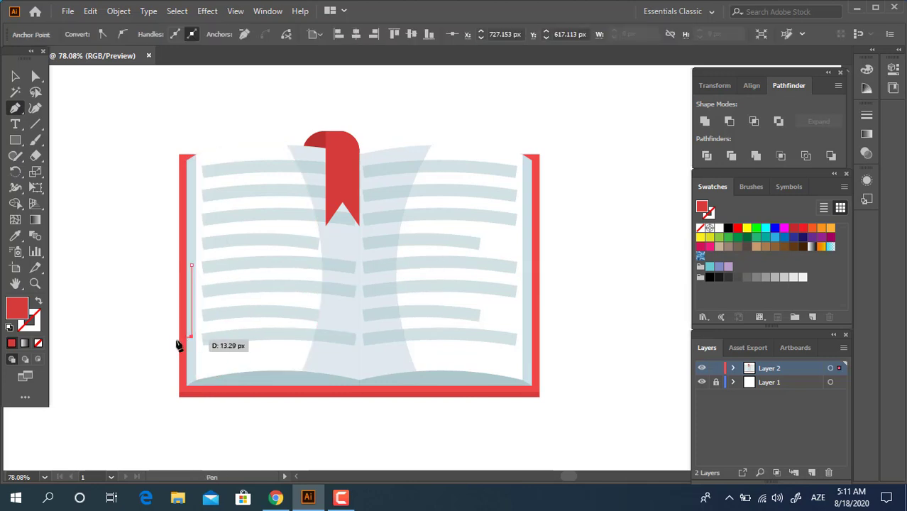
click(169, 336)
click(191, 266)
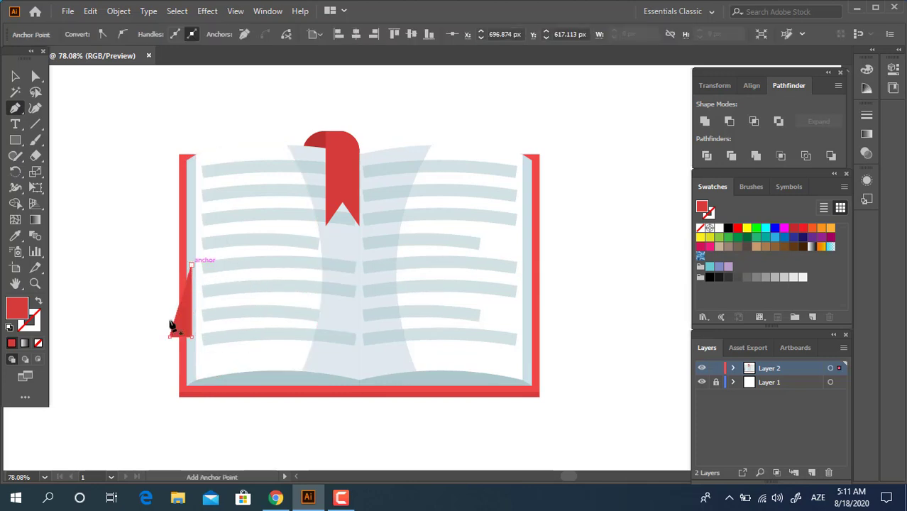
click(15, 235)
click(202, 277)
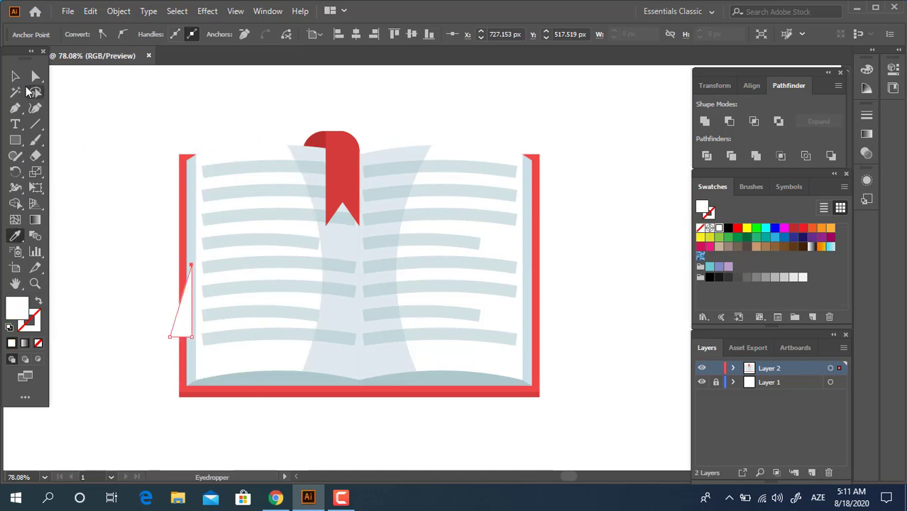
click(15, 76)
click(376, 465)
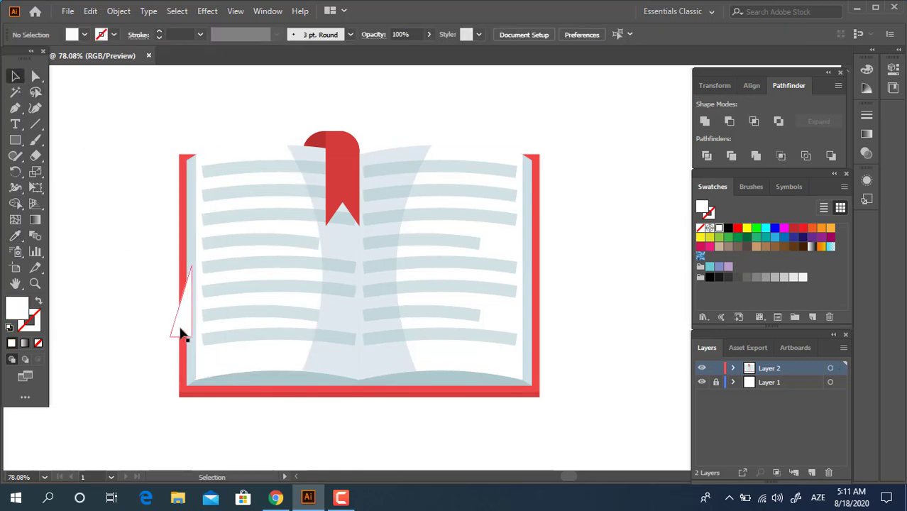
Fill the background rectangle with dark brown, unlocking and relocking its layer.
click(716, 382)
click(640, 399)
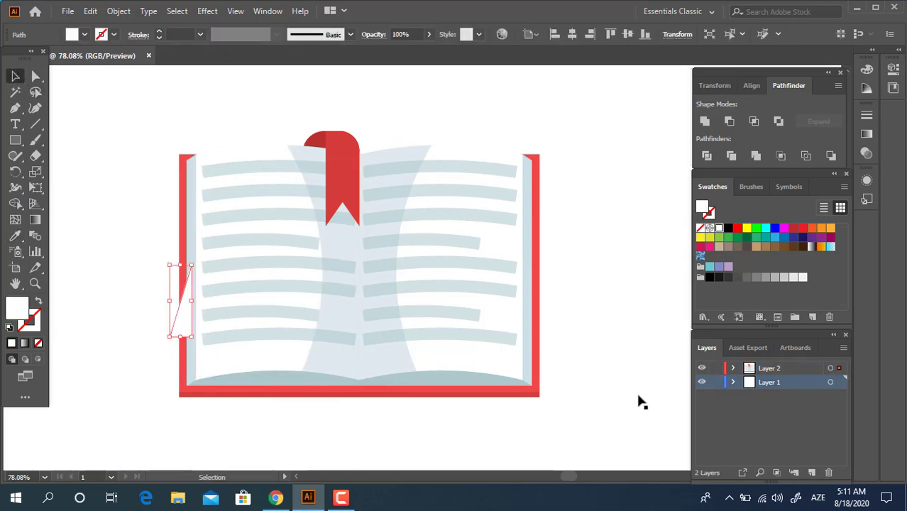
click(740, 247)
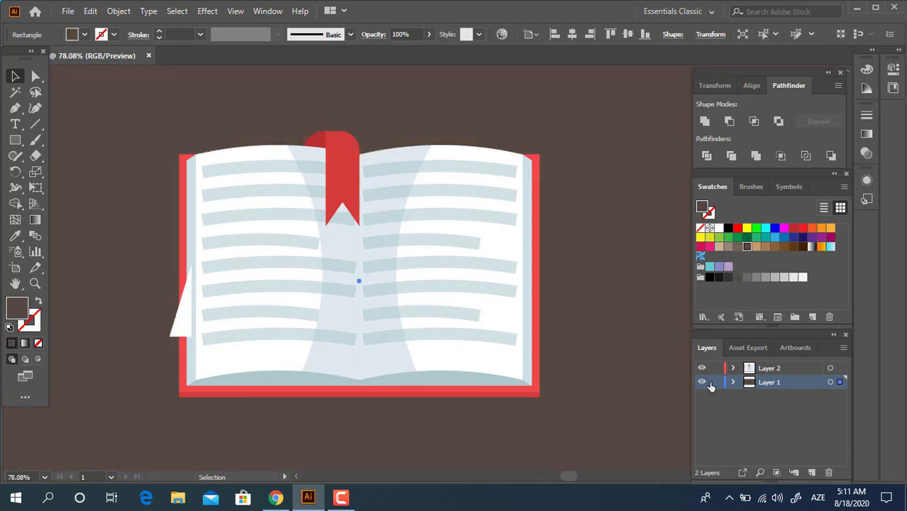
click(716, 382)
Nudge the white triangle's bottom-left corner point slightly to the right.
click(188, 334)
shift+click(214, 341)
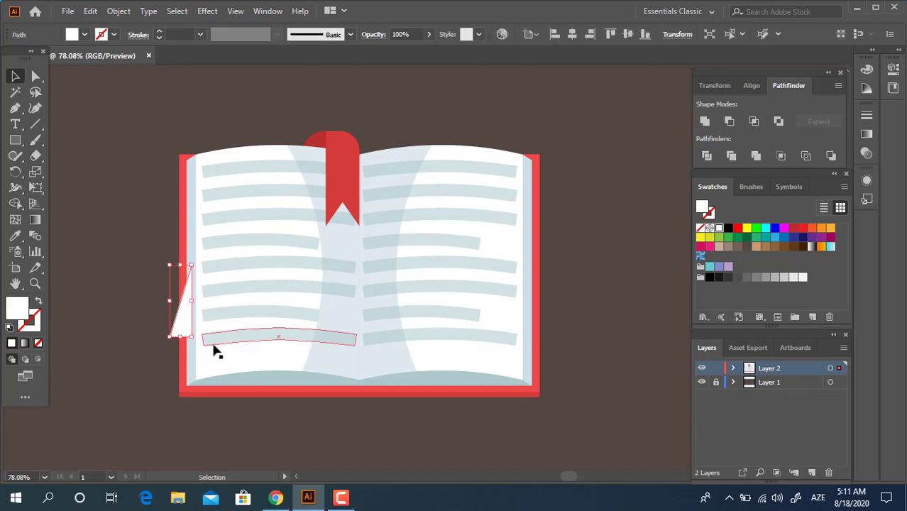
click(35, 76)
click(172, 335)
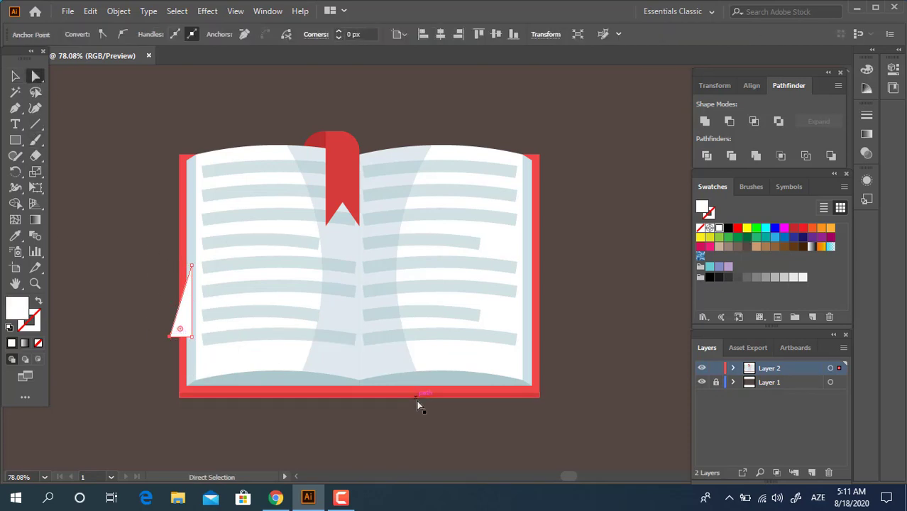
key(Right)
key(Right)
key(Right)
key(Right)
key(Right)
key(Right)
key(Right)
key(Right)
key(Right)
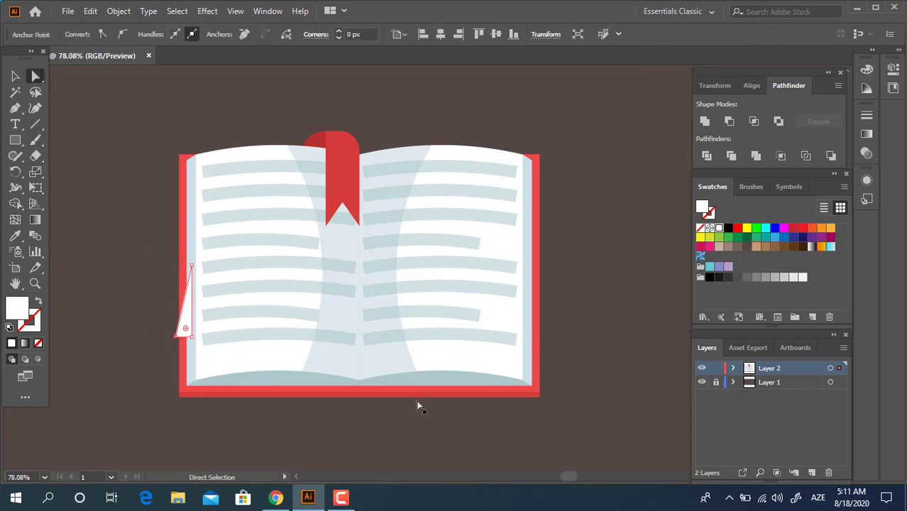
click(457, 407)
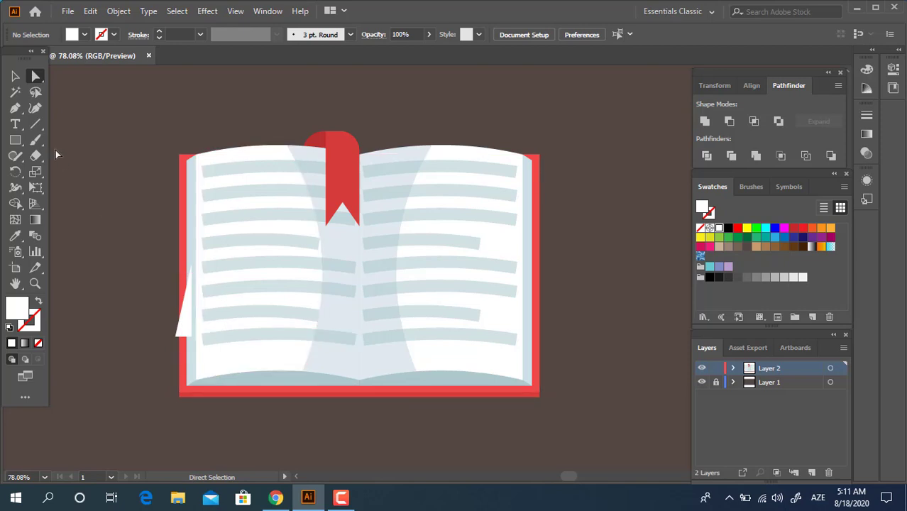
click(15, 108)
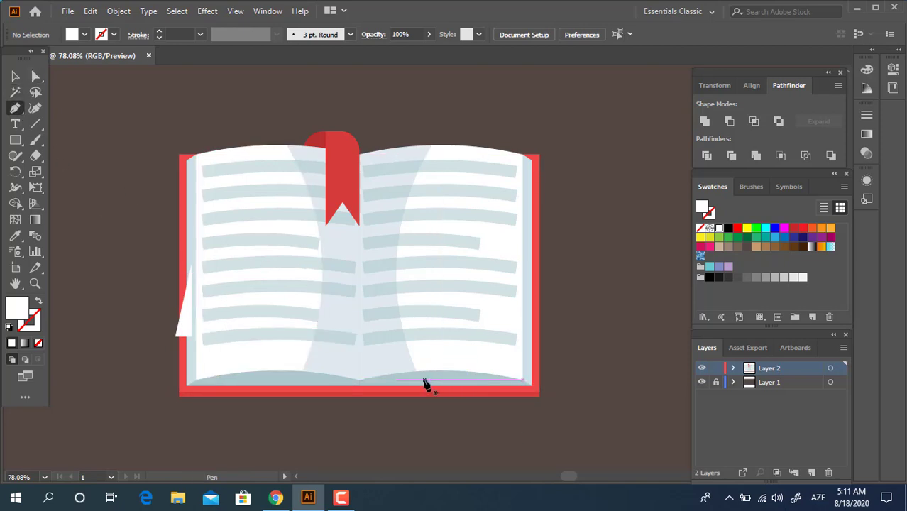
Draw triangles along the right page's bottom edge and at its top edge.
drag(446, 380, 455, 387)
click(497, 381)
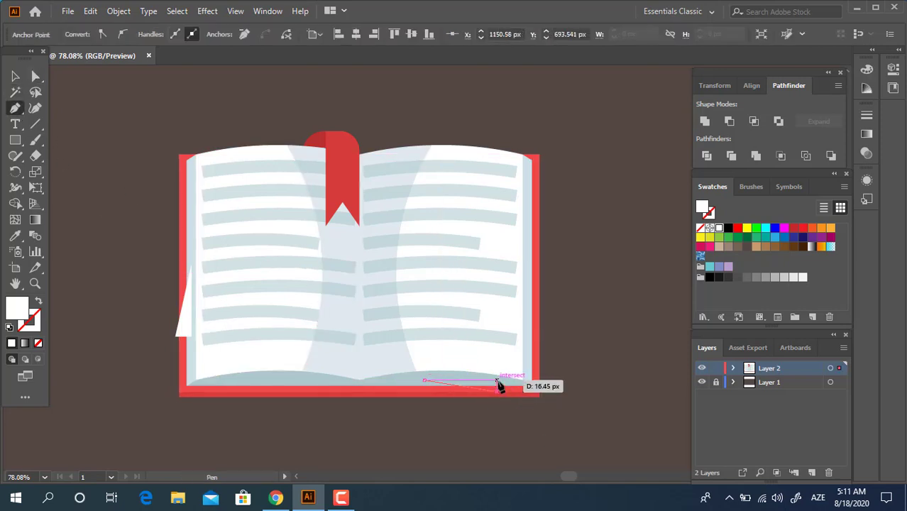
click(424, 380)
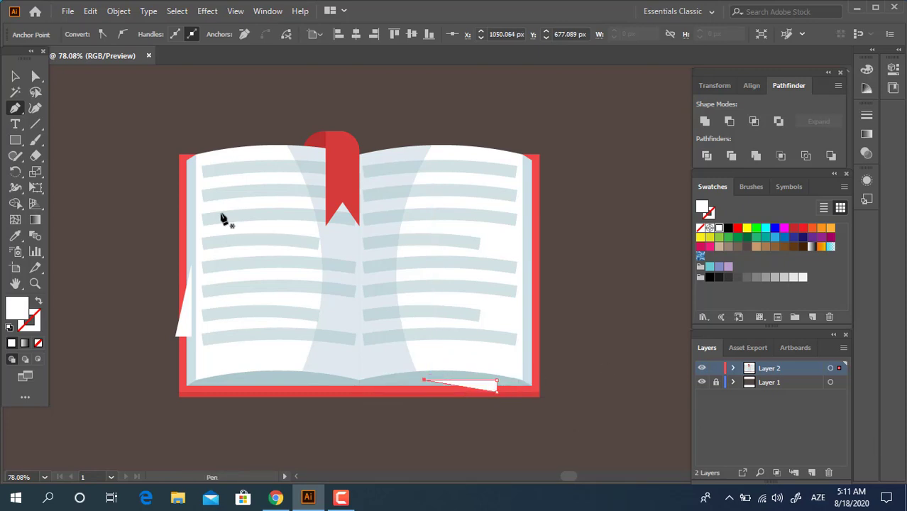
click(400, 152)
click(402, 132)
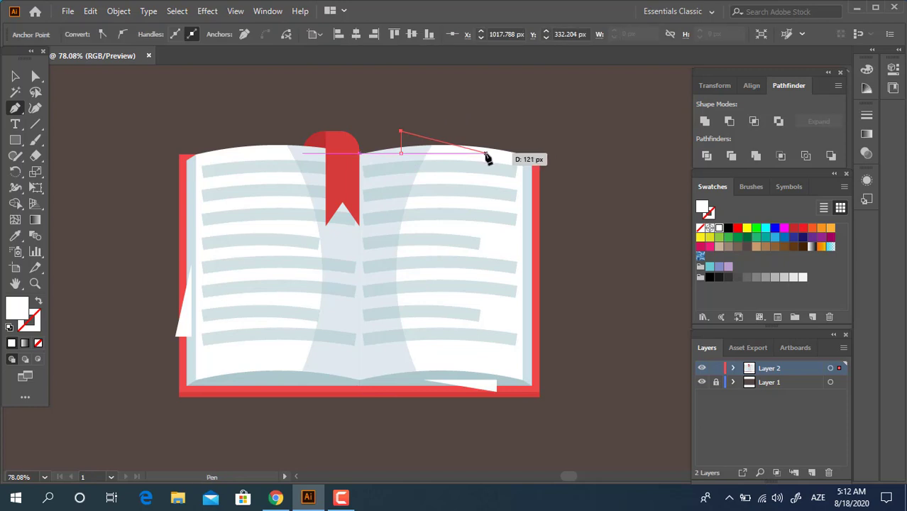
click(486, 152)
click(401, 152)
Reflect the top triangle with Transform > Reflect so it mirrors the page flap.
key(v)
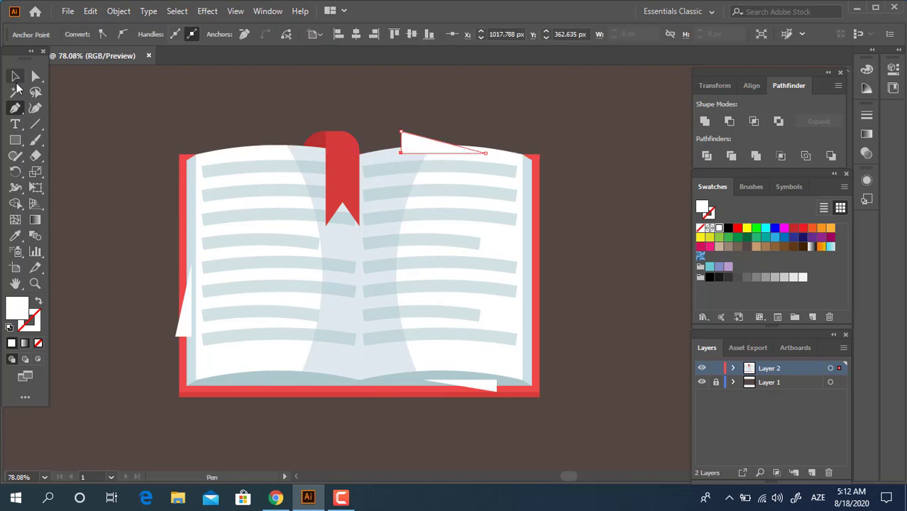
right_click(415, 147)
mouse_move(457, 354)
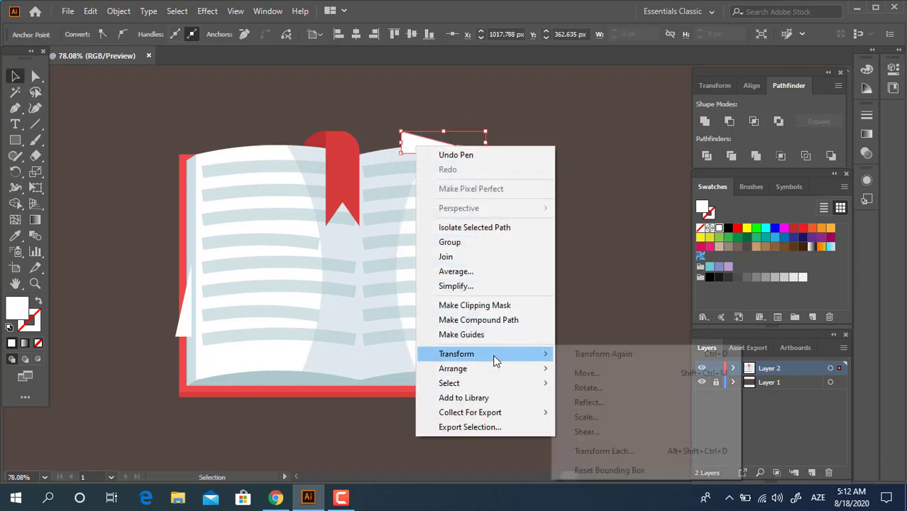
click(609, 403)
click(129, 214)
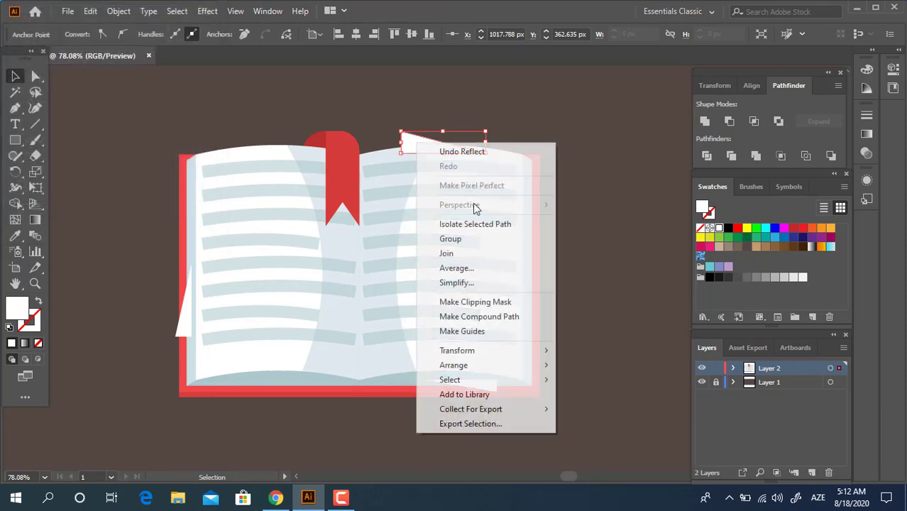
right_click(417, 144)
mouse_move(469, 350)
click(631, 399)
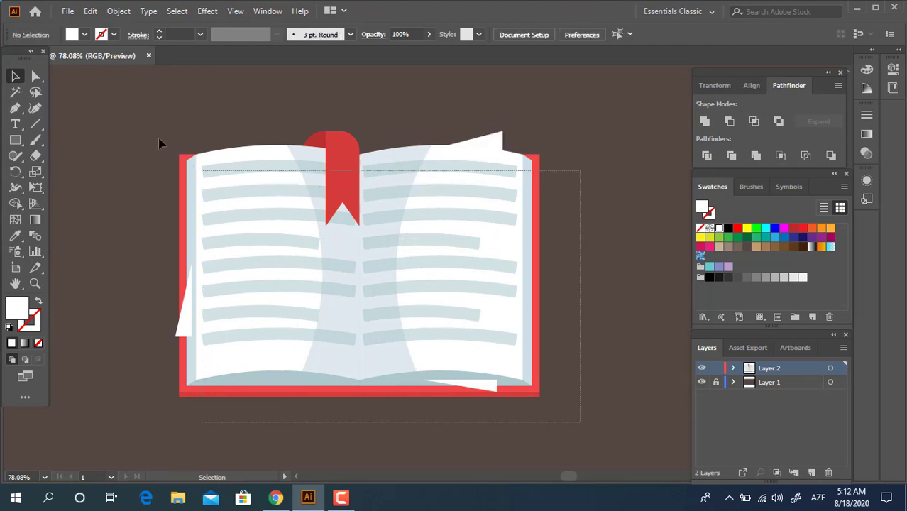
Marquee-select every piece of the book and group them into one object.
drag(580, 426, 157, 116)
right_click(463, 218)
click(514, 315)
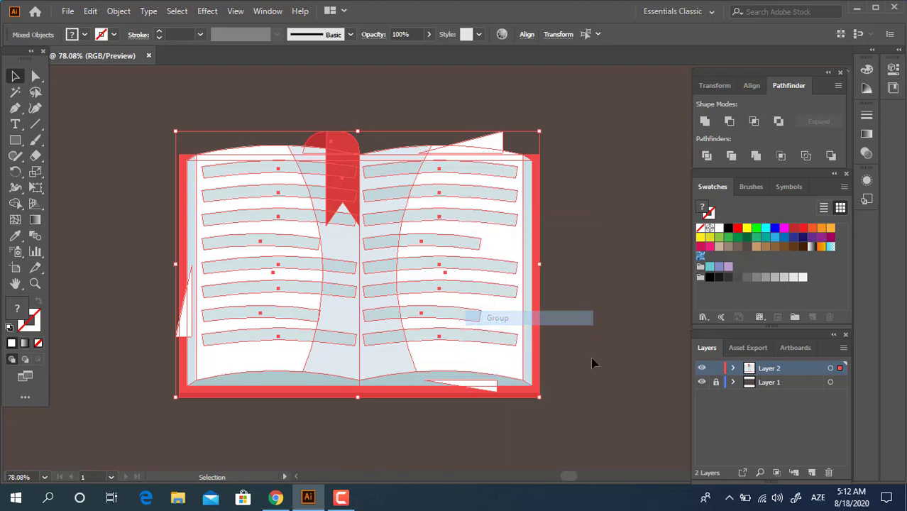
click(587, 366)
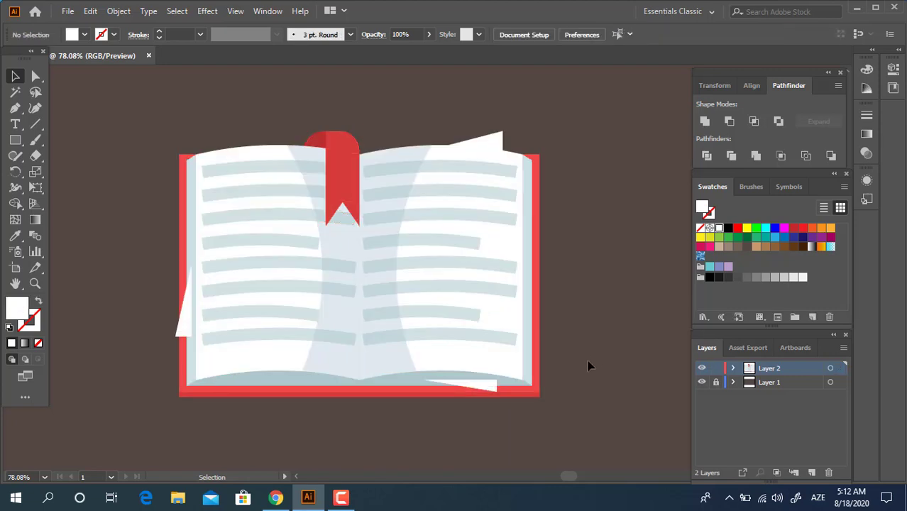